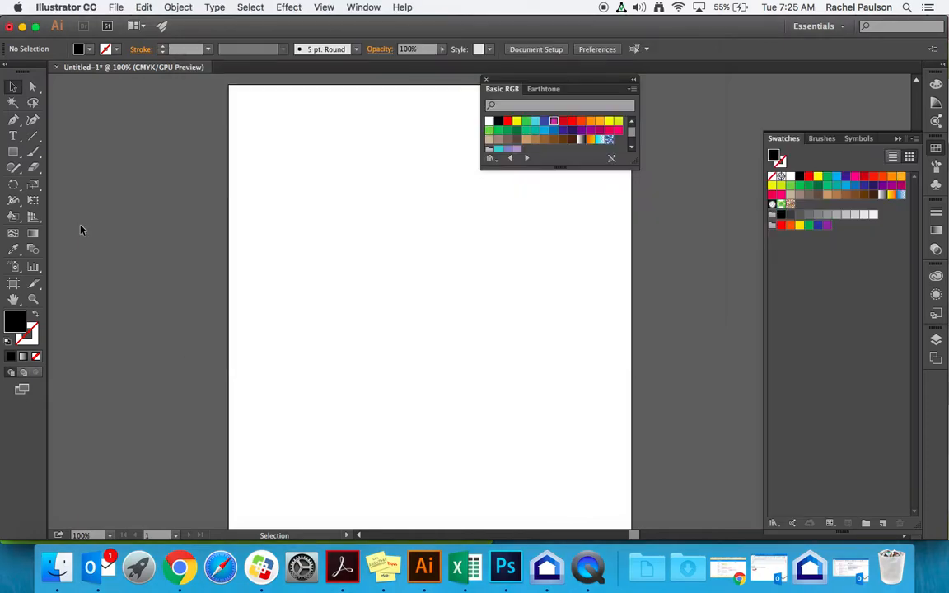
Place IMG_0037.jpg as a linked image near the upper-left edge of the artboard.
{"action": "left_click", "coordinate": [114, 8]}
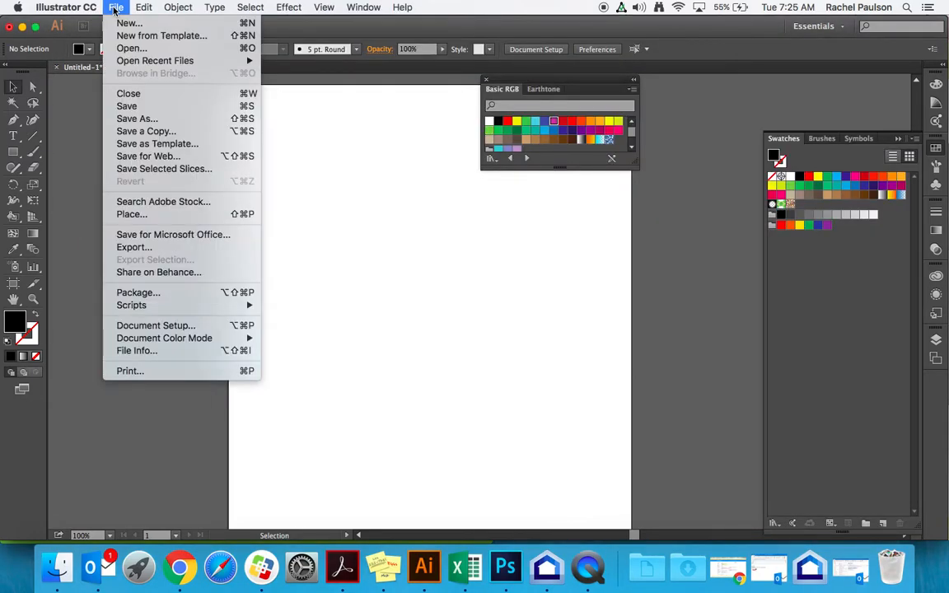
{"action": "left_click", "coordinate": [131, 214]}
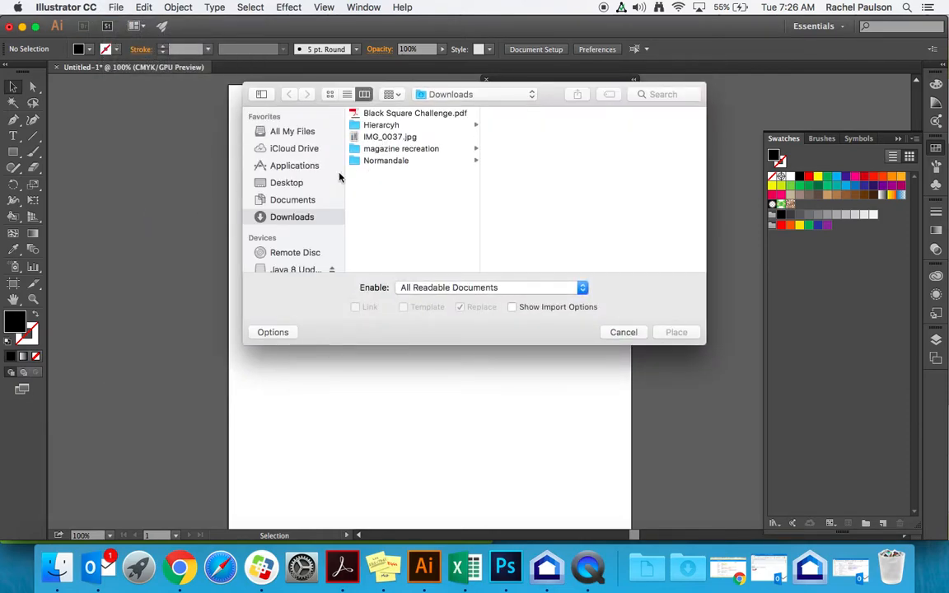
{"action": "left_click", "coordinate": [387, 137]}
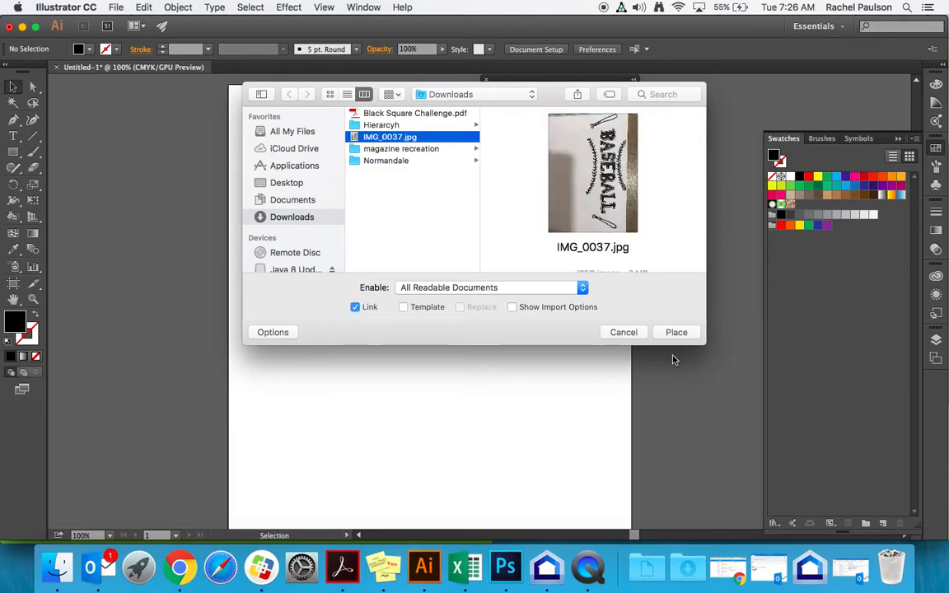
{"action": "left_click", "coordinate": [680, 334]}
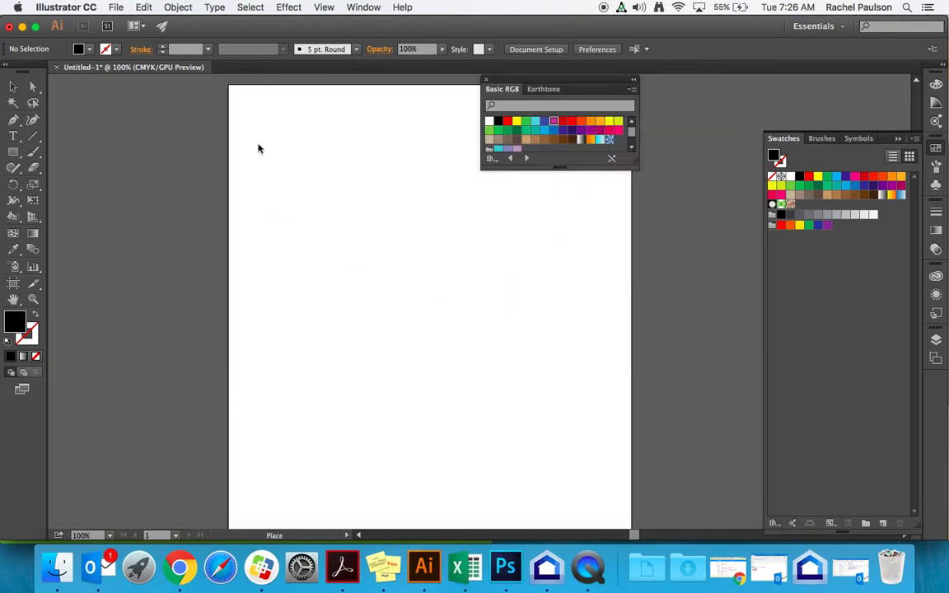
{"action": "key", "text": "super+minus"}
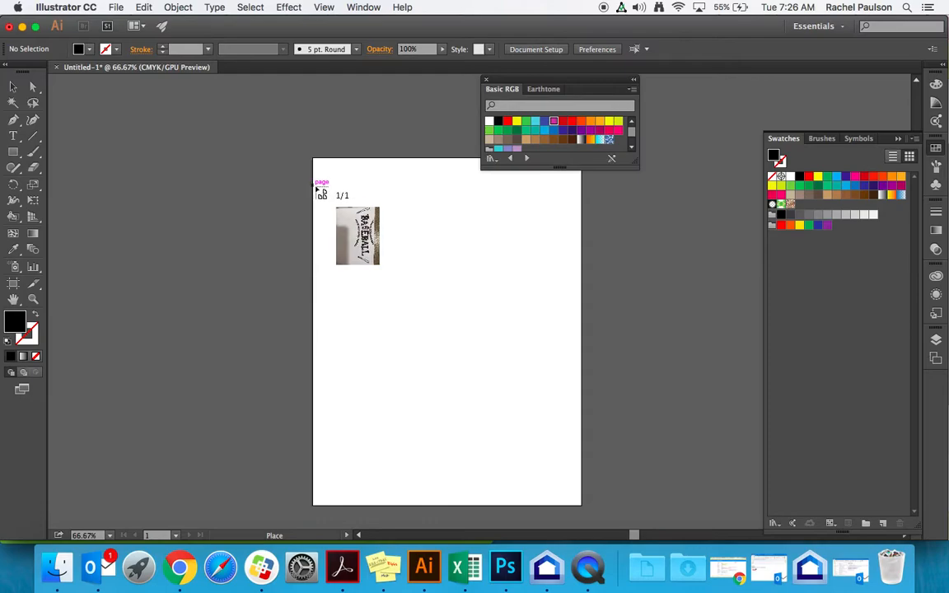
{"action": "left_click", "coordinate": [318, 189]}
Scale the placed baseball image down proportionally to about 472 by 629 pt.
{"action": "scroll", "coordinate": [317, 190], "scroll_direction": "right", "scroll_amount": 3}
{"action": "scroll", "coordinate": [317, 190], "scroll_direction": "down", "scroll_amount": 2}
{"action": "key", "text": "super+minus"}
{"action": "key", "text": "super+minus"}
{"action": "scroll", "coordinate": [316, 191], "scroll_direction": "down", "scroll_amount": 3}
{"action": "scroll", "coordinate": [315, 192], "scroll_direction": "right", "scroll_amount": 4}
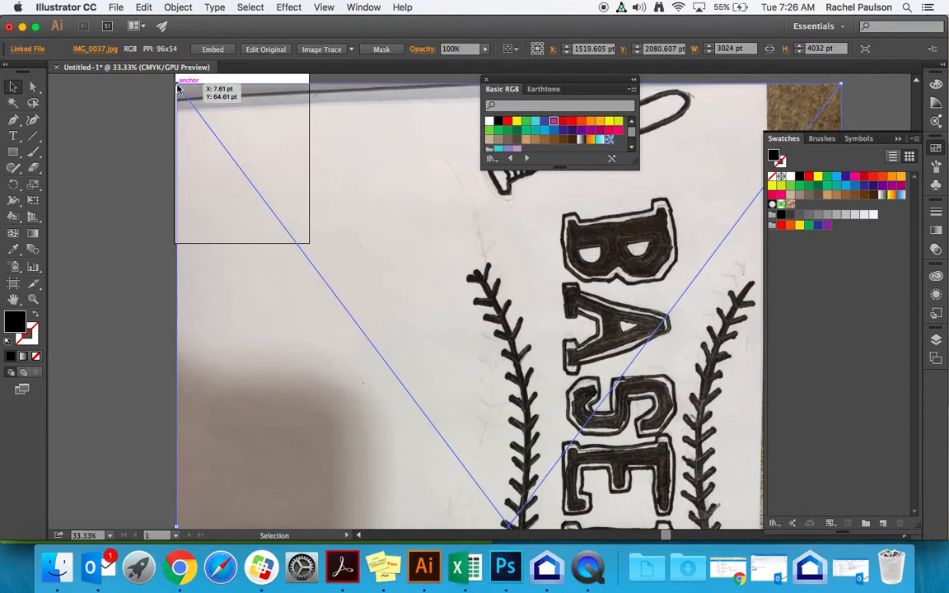
{"action": "key", "text": "super+minus"}
{"action": "key", "text": "super+minus"}
{"action": "key", "text": "super+minus"}
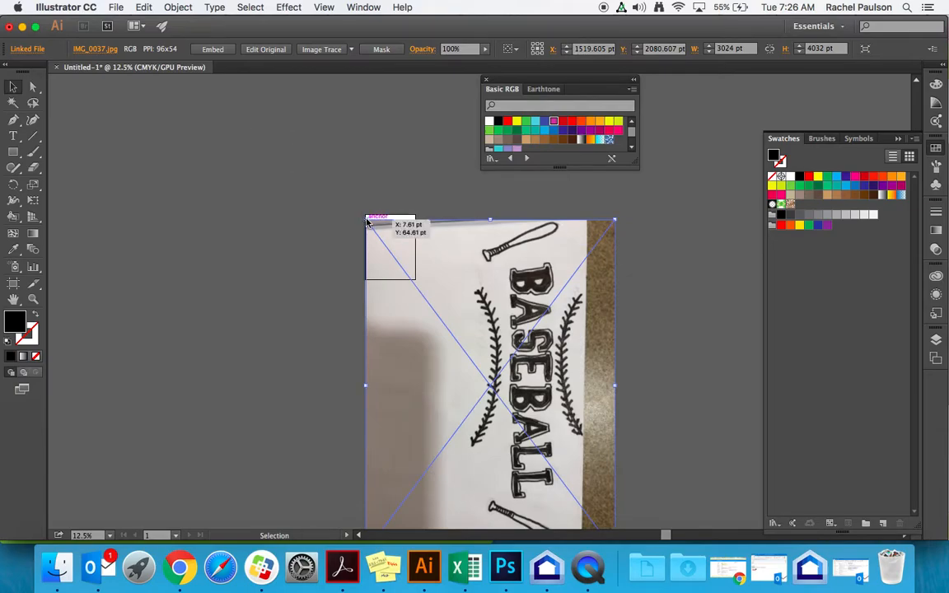
{"action": "left_click_drag", "start_coordinate": [368, 223], "coordinate": [560, 394]}
{"action": "left_click_drag", "start_coordinate": [599, 505], "coordinate": [378, 234]}
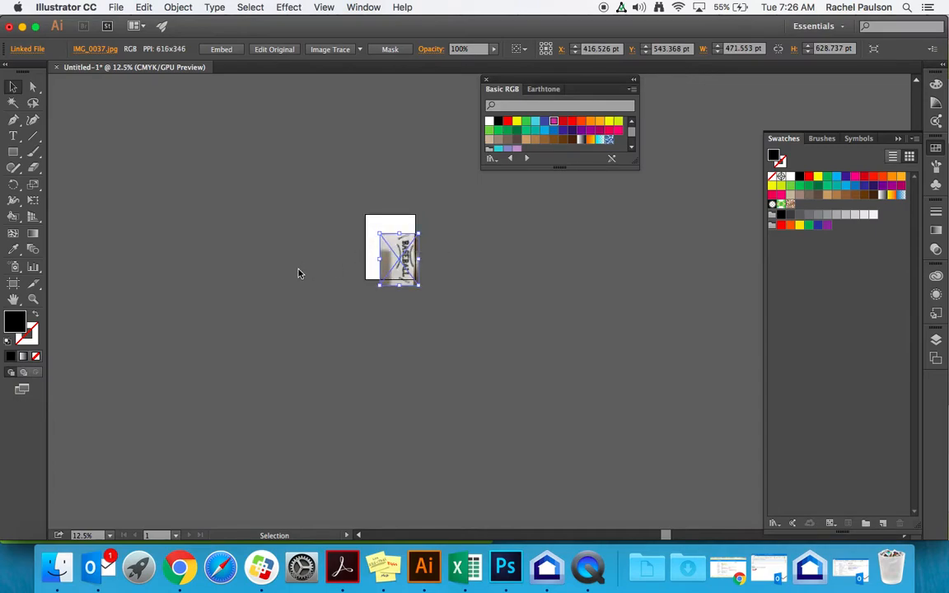
Move the scaled baseball image up and across so it lies fully within the artboard.
{"action": "key", "text": "Return"}
{"action": "left_click", "coordinate": [474, 404]}
{"action": "left_click", "coordinate": [401, 417]}
{"action": "key", "text": "super+0"}
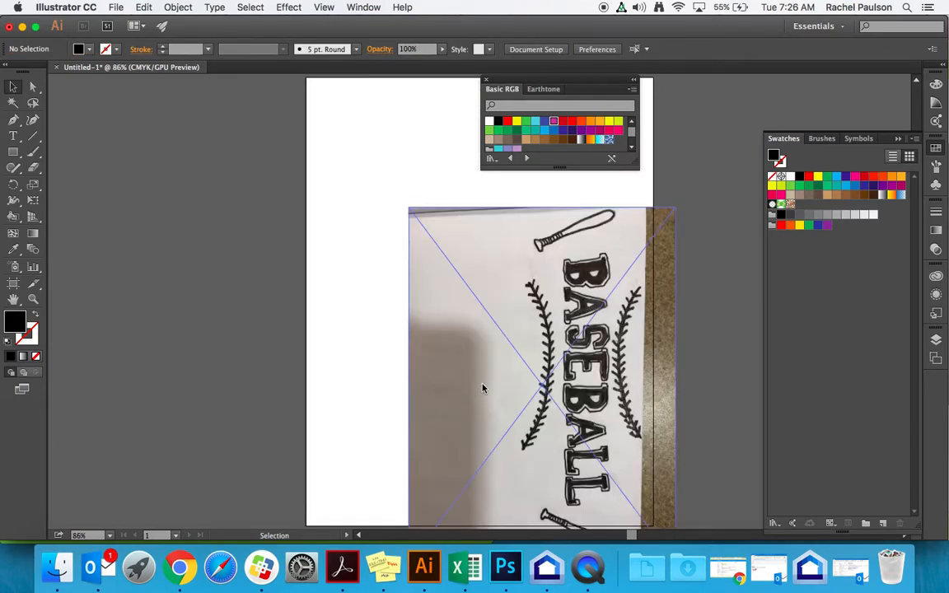
{"action": "left_click_drag", "start_coordinate": [488, 322], "coordinate": [424, 269]}
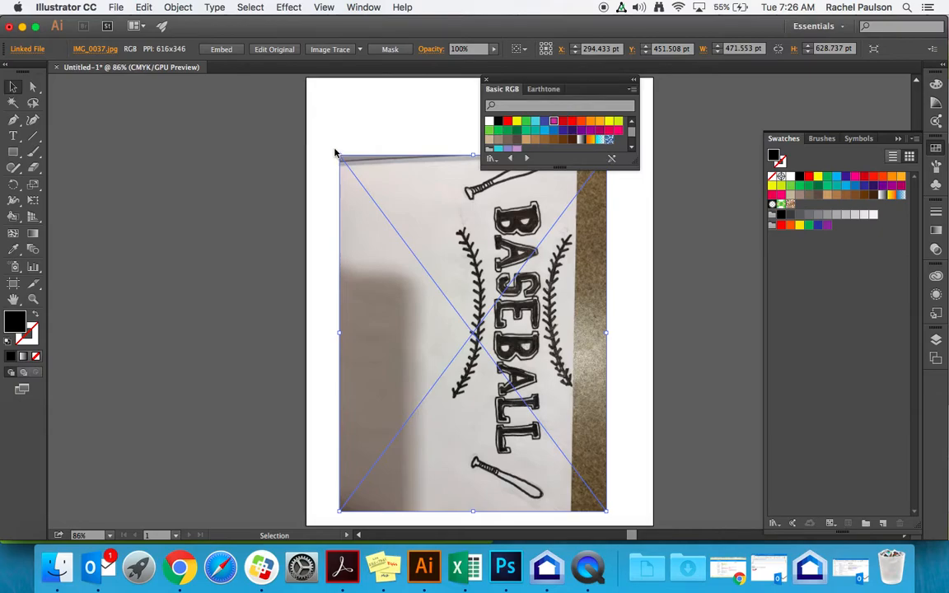
Rotate the baseball image by 90° so the lettering reads upright, and centre it horizontally on the artboard.
{"action": "left_click_drag", "start_coordinate": [335, 148], "coordinate": [274, 346]}
{"action": "key", "text": "super+z"}
{"action": "left_click", "coordinate": [14, 188]}
{"action": "double_click", "coordinate": [14, 186]}
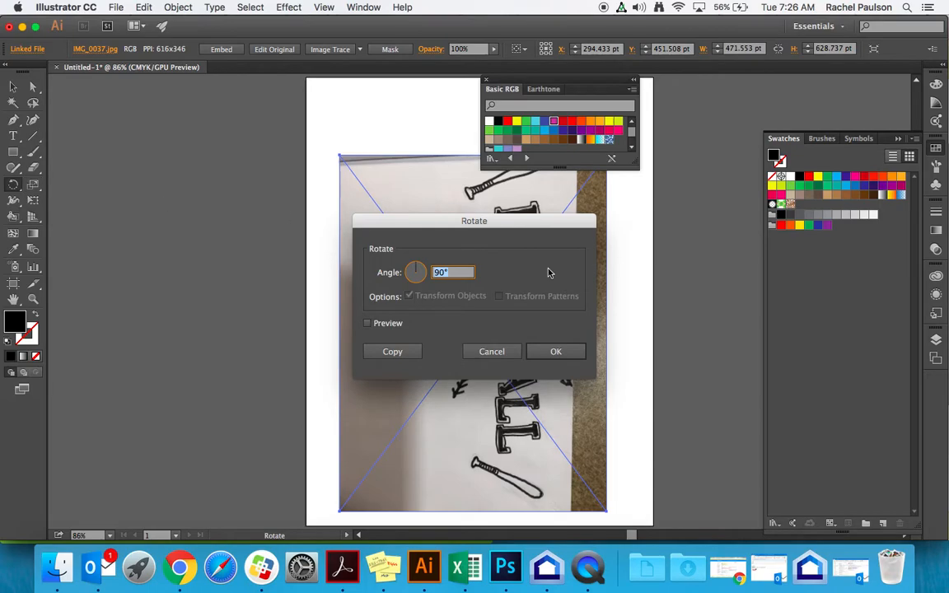
{"action": "key", "text": "Return"}
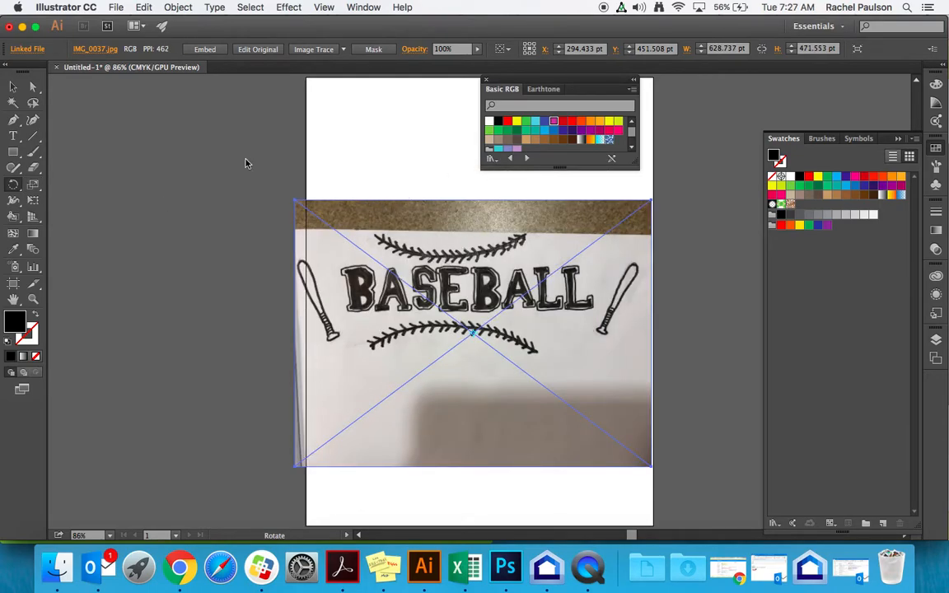
{"action": "left_click", "coordinate": [12, 88]}
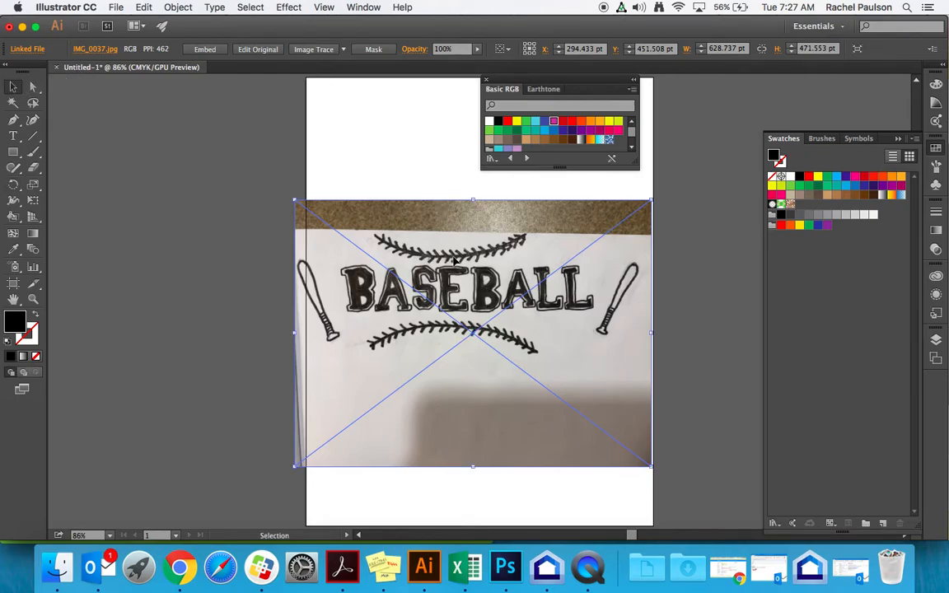
{"action": "left_click_drag", "start_coordinate": [455, 263], "coordinate": [462, 237]}
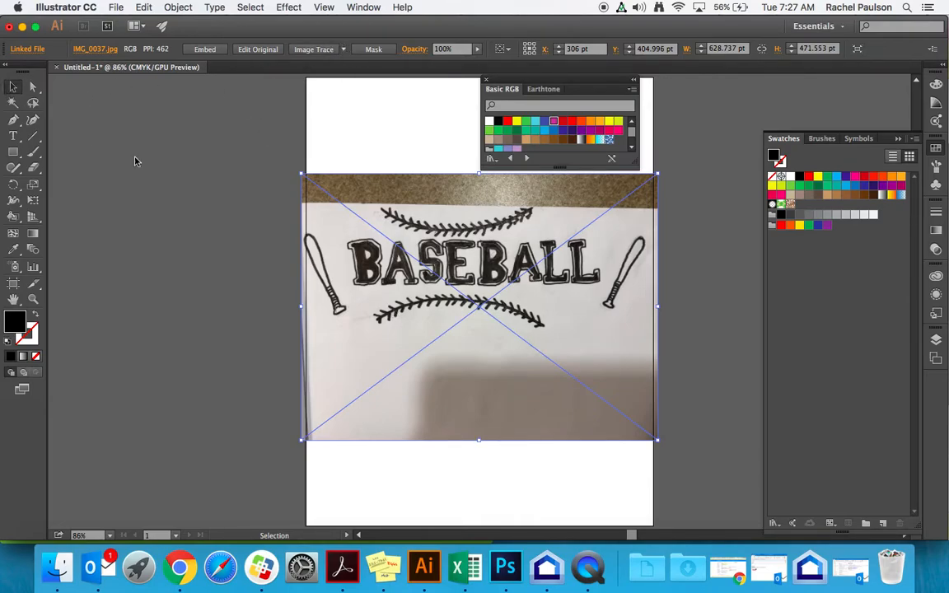
Image Trace the baseball picture with the Black and White Logo preset, accepting the large-image tracing.
{"action": "left_click", "coordinate": [344, 50]}
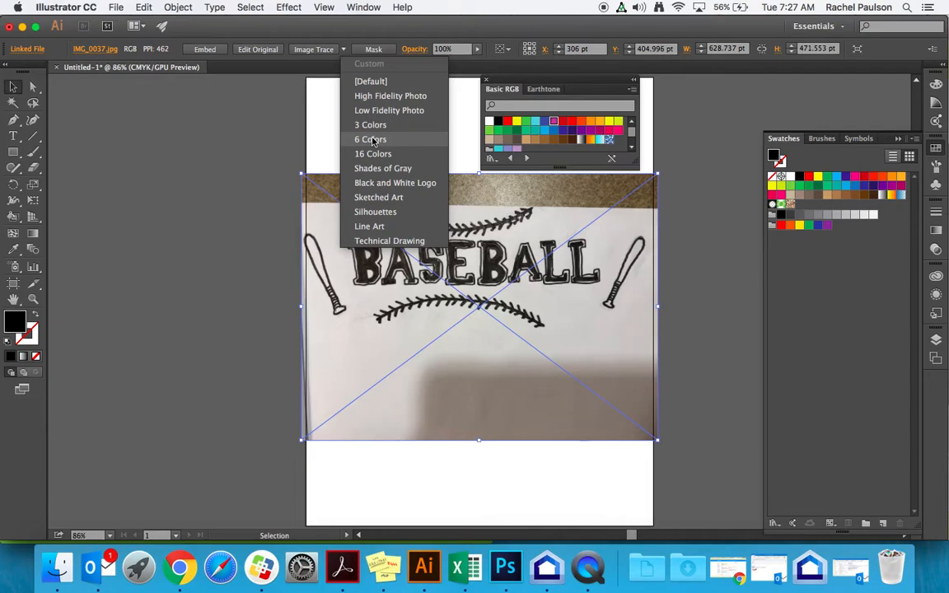
{"action": "left_click", "coordinate": [353, 183]}
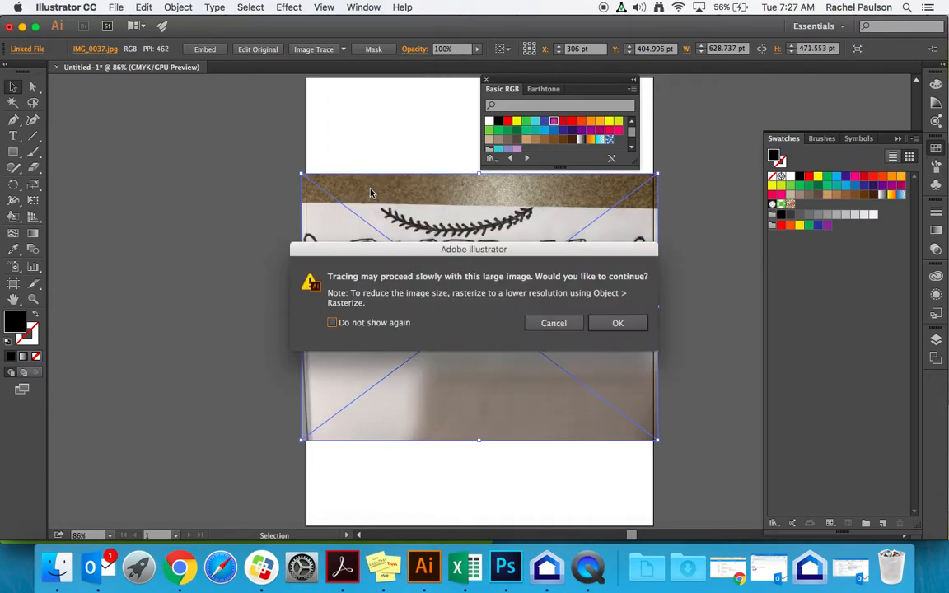
{"action": "left_click", "coordinate": [612, 325]}
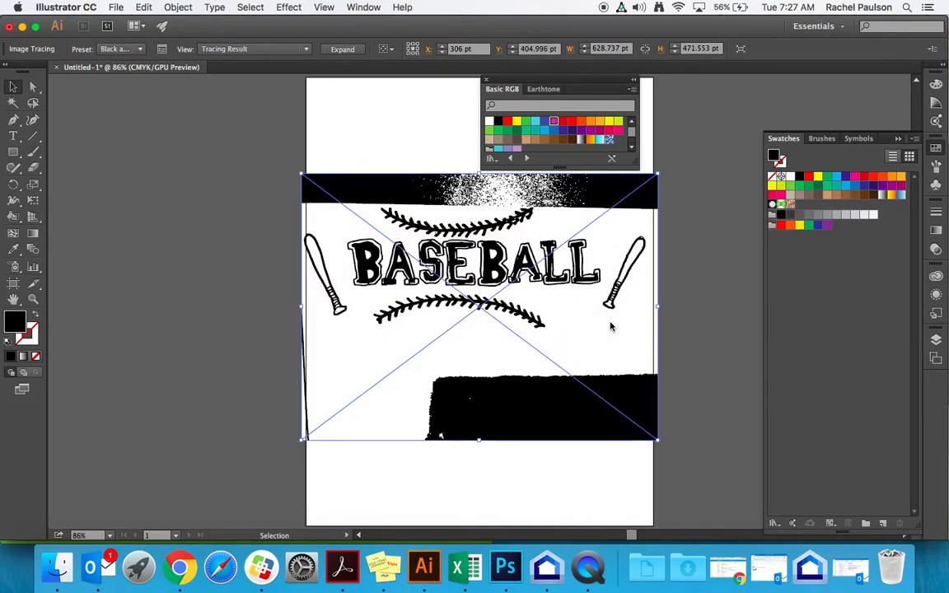
Inspect the traced lettering and dark areas up close, and open the detailed Image Trace settings.
{"action": "key", "text": "super+equal"}
{"action": "key", "text": "super+equal"}
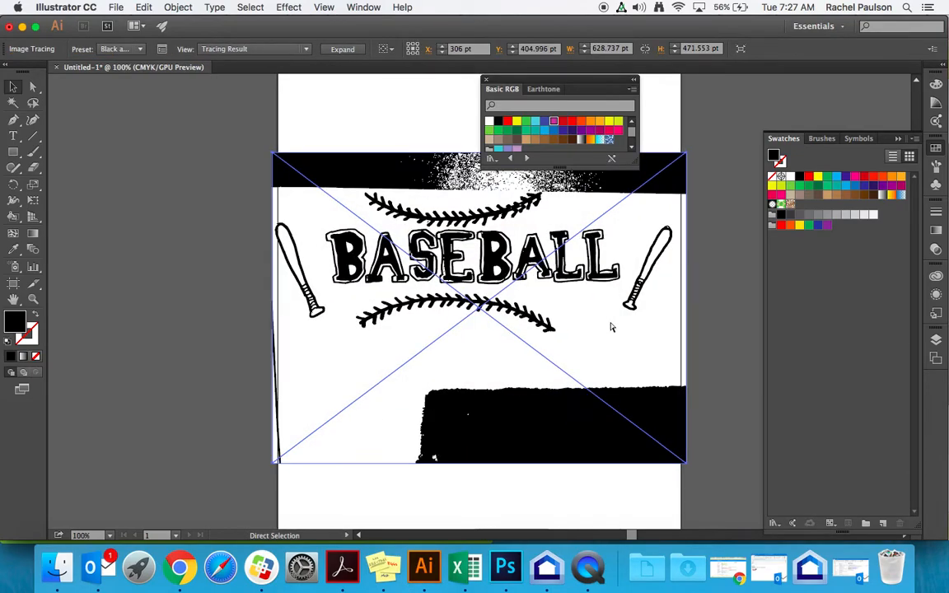
{"action": "scroll", "coordinate": [610, 327], "scroll_direction": "up", "scroll_amount": 2}
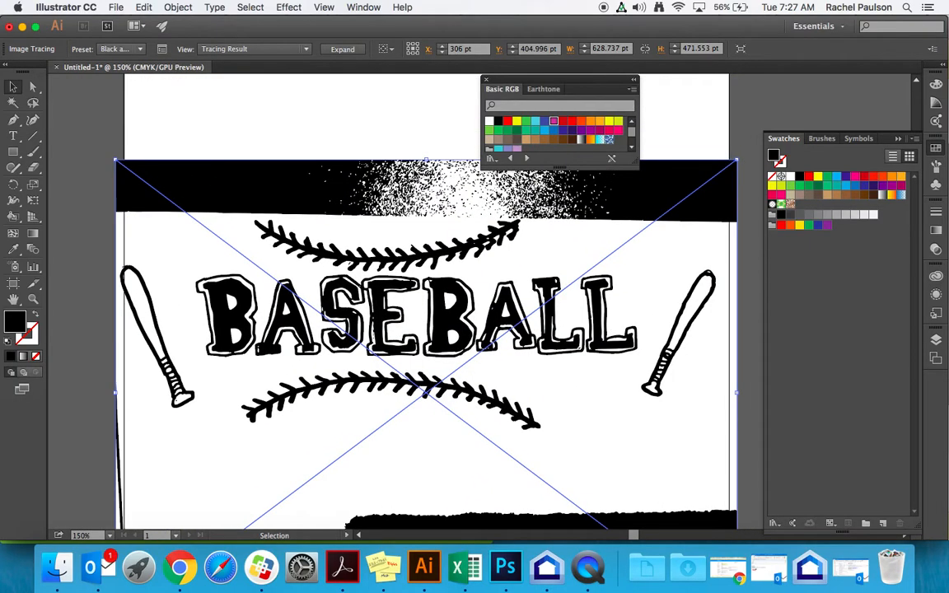
{"action": "scroll", "coordinate": [531, 483], "scroll_direction": "down", "scroll_amount": 6}
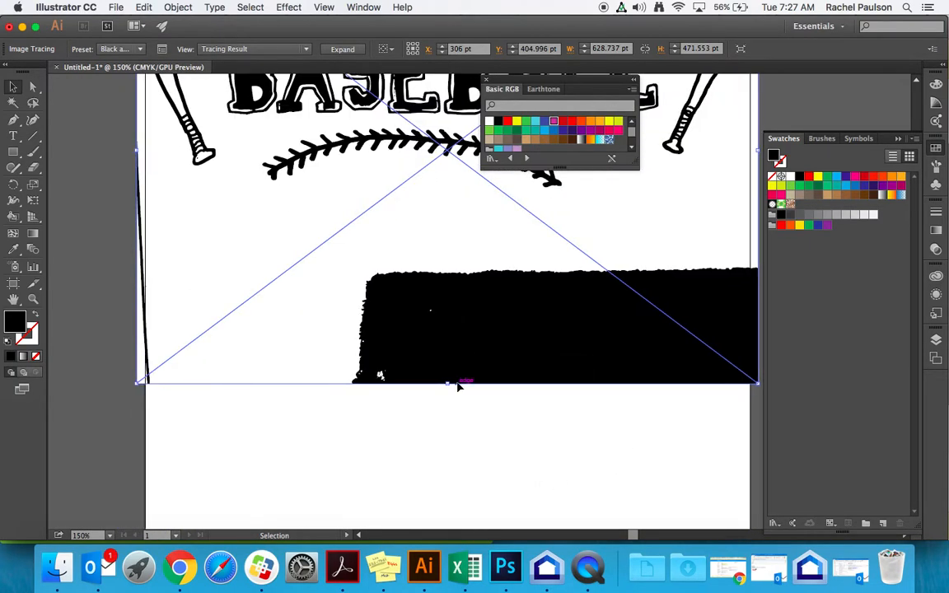
{"action": "scroll", "coordinate": [459, 386], "scroll_direction": "up", "scroll_amount": 4}
{"action": "scroll", "coordinate": [459, 387], "scroll_direction": "down", "scroll_amount": 1}
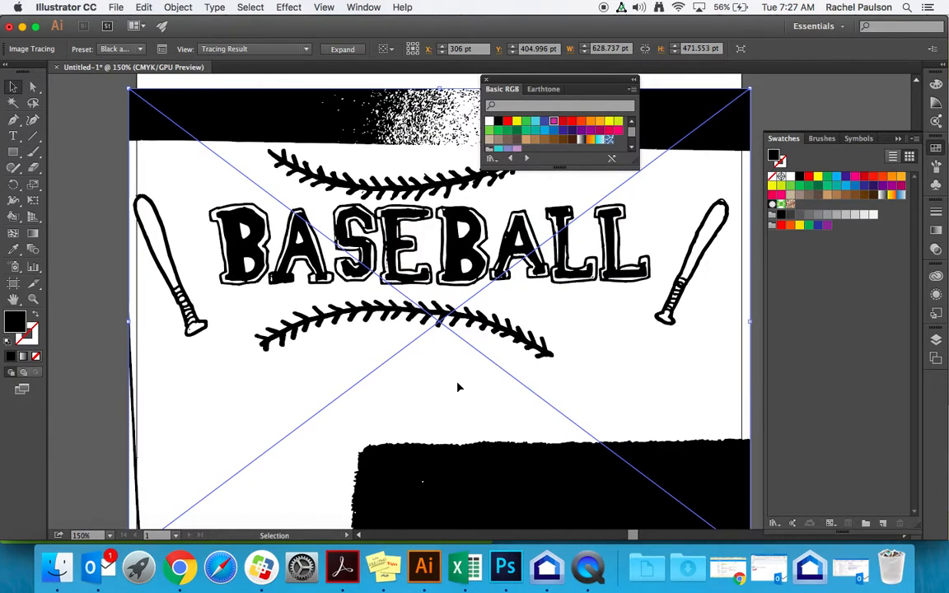
{"action": "left_click", "coordinate": [162, 50]}
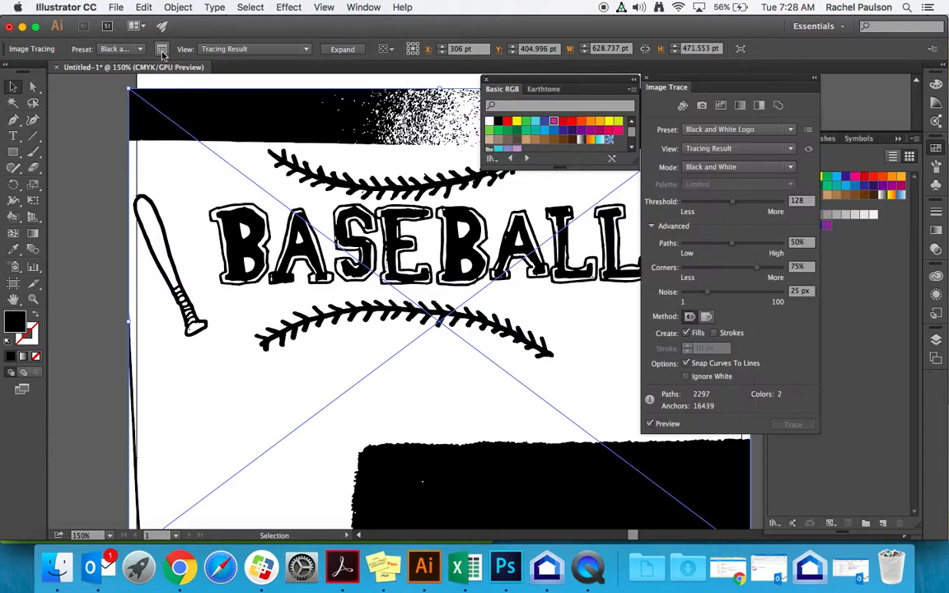
{"action": "mouse_move", "coordinate": [665, 79]}
{"action": "left_mouse_down"}
{"action": "mouse_move", "coordinate": [561, 97]}
{"action": "mouse_move", "coordinate": [665, 122]}
{"action": "left_mouse_up"}
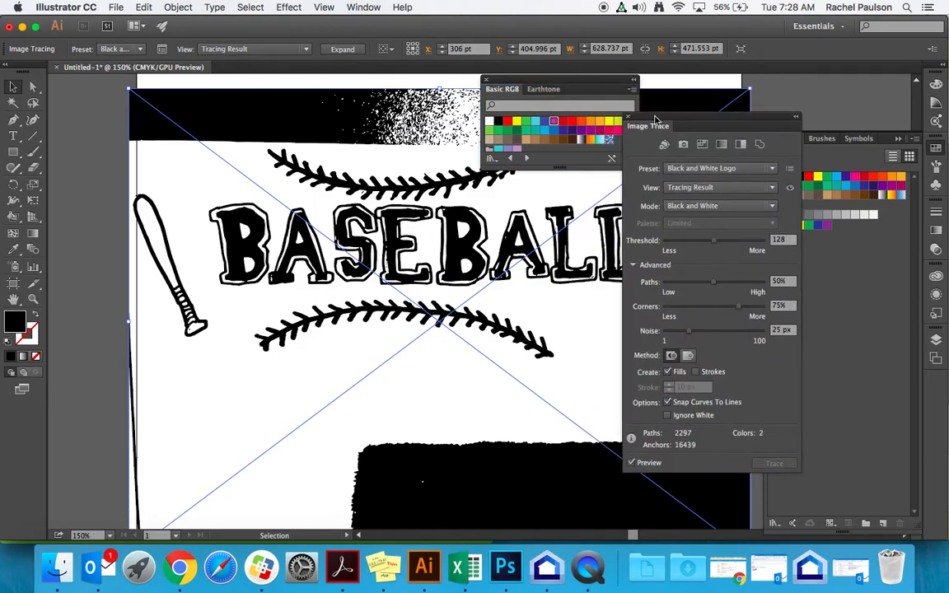
Try the Sketched Art preset on the traced image and undo it.
{"action": "left_click", "coordinate": [727, 173]}
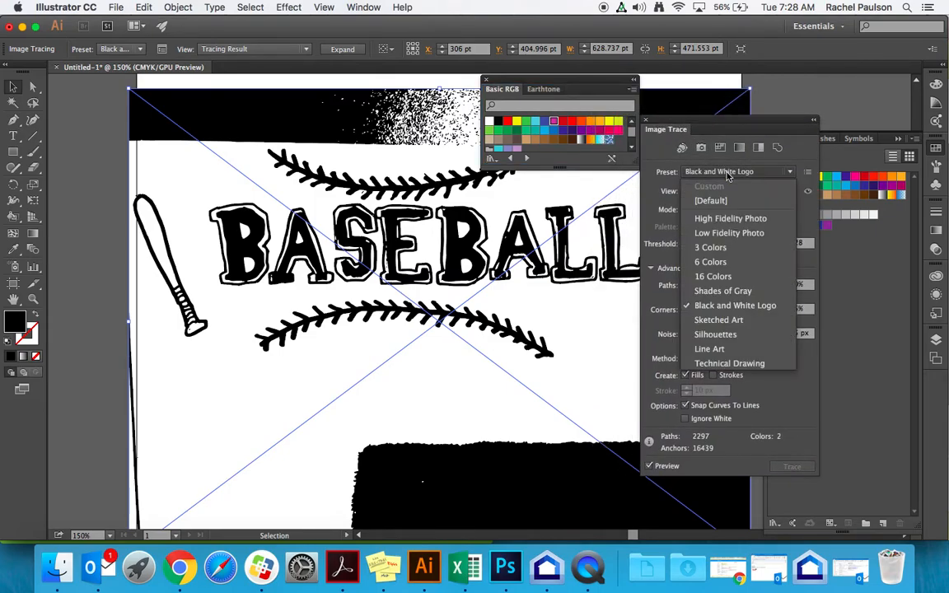
{"action": "left_click", "coordinate": [728, 319]}
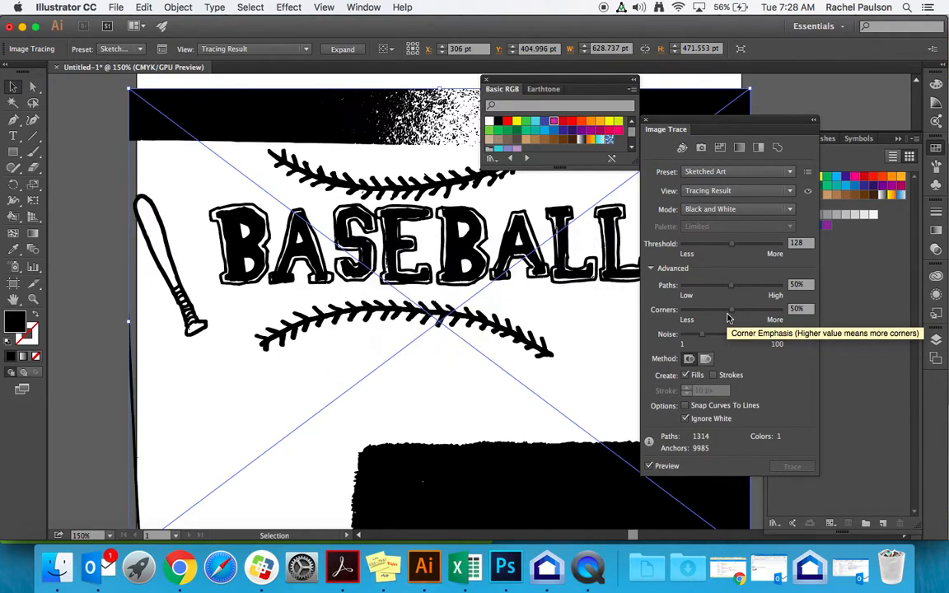
{"action": "key", "text": "super"}
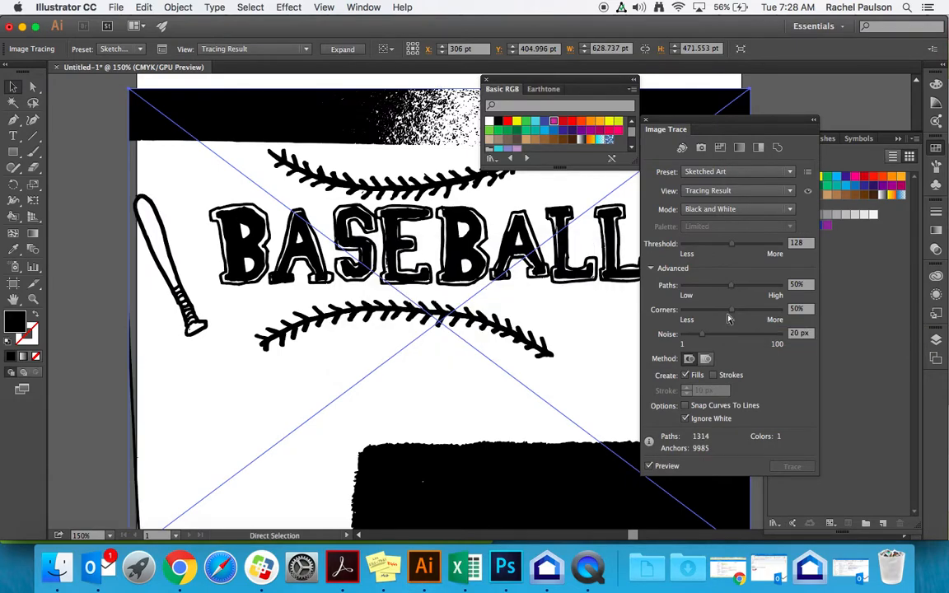
{"action": "key", "text": "super+z"}
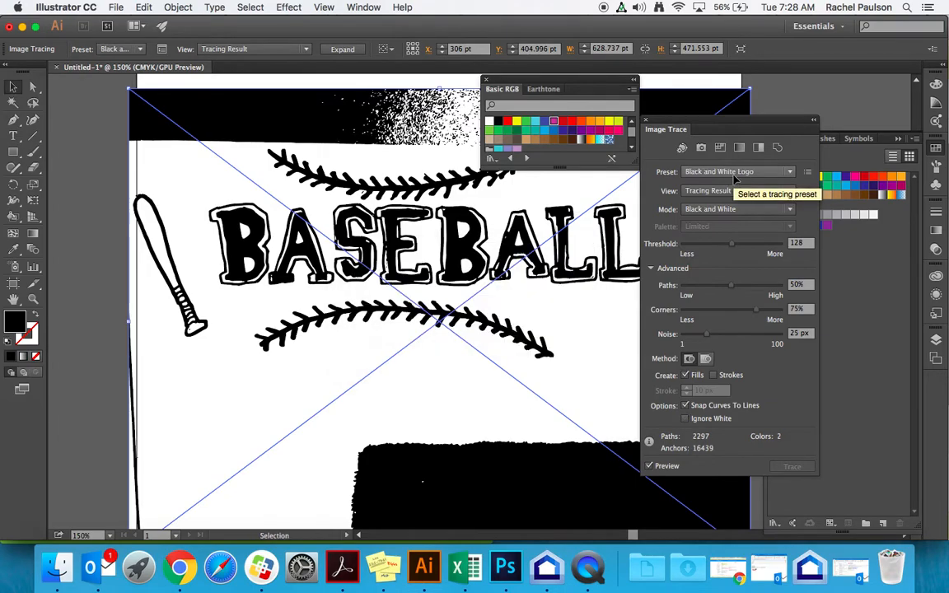
Lower the tracing threshold to 93 and close the Image Trace settings.
{"action": "left_click_drag", "start_coordinate": [733, 247], "coordinate": [719, 251]}
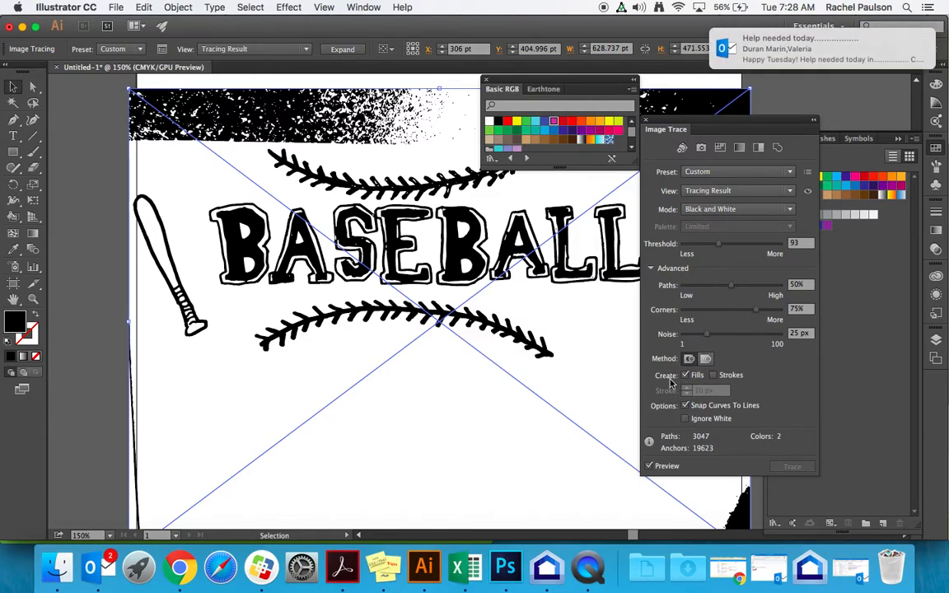
{"action": "left_click", "coordinate": [647, 121]}
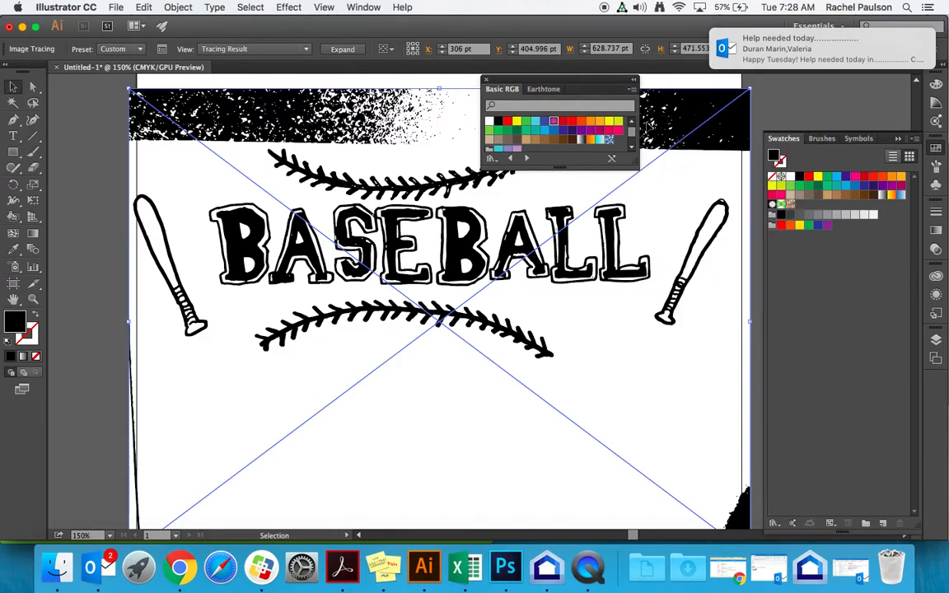
Expand the tracing into editable paths and scale the artwork down to about 599 by 449 pt.
{"action": "left_click", "coordinate": [334, 50]}
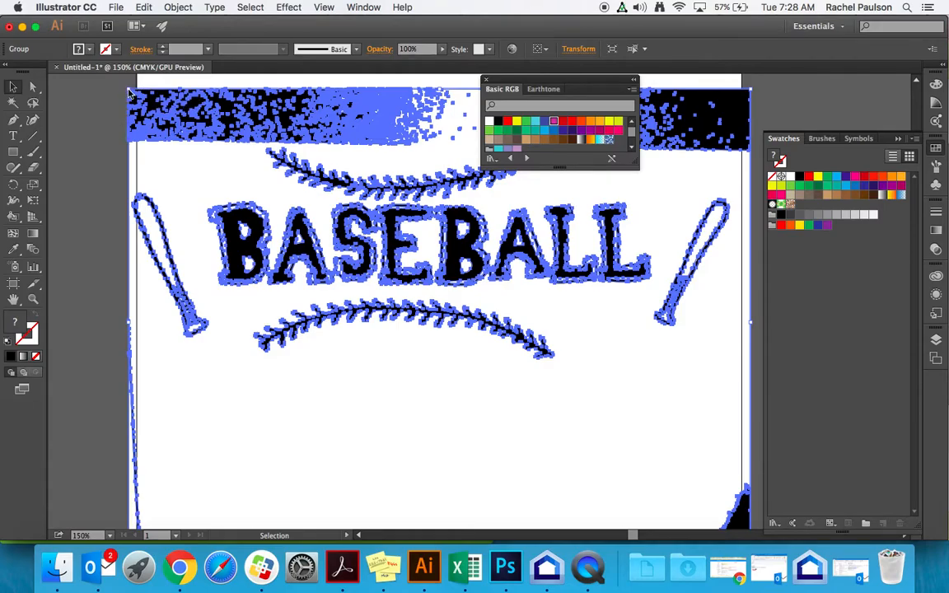
{"action": "mouse_move", "coordinate": [130, 92]}
{"action": "left_mouse_down"}
{"action": "mouse_move", "coordinate": [147, 103]}
{"action": "mouse_move", "coordinate": [144, 117]}
{"action": "left_mouse_up"}
{"action": "left_click", "coordinate": [144, 117]}
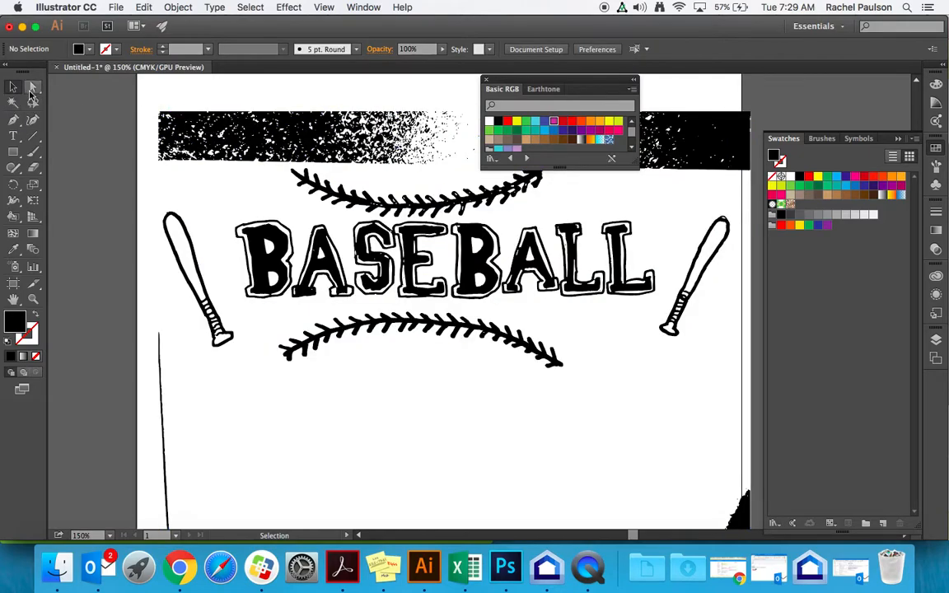
Delete the stray thin black line along the left edge of the expanded artwork with Direct Selection.
{"action": "left_click", "coordinate": [33, 87]}
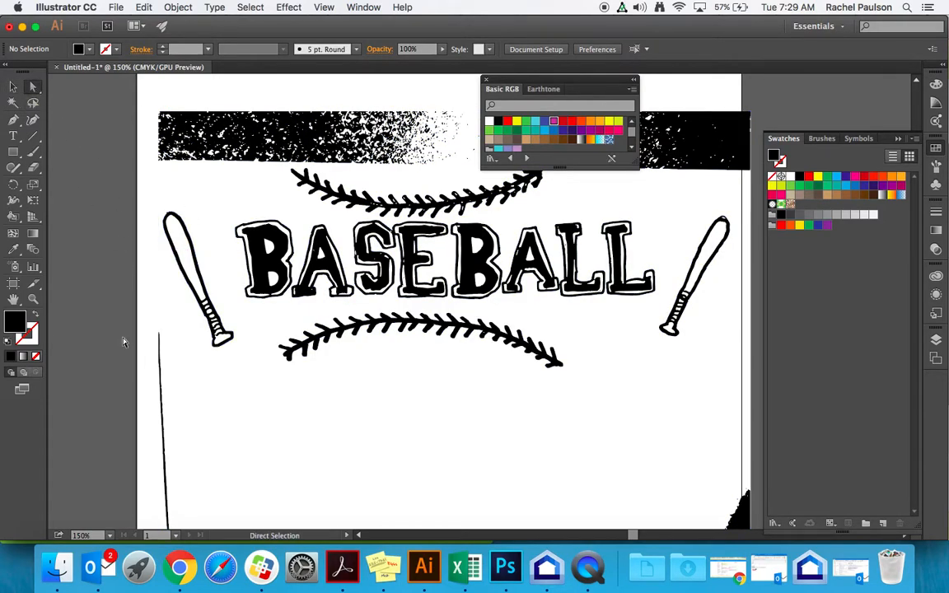
{"action": "left_click", "coordinate": [157, 356]}
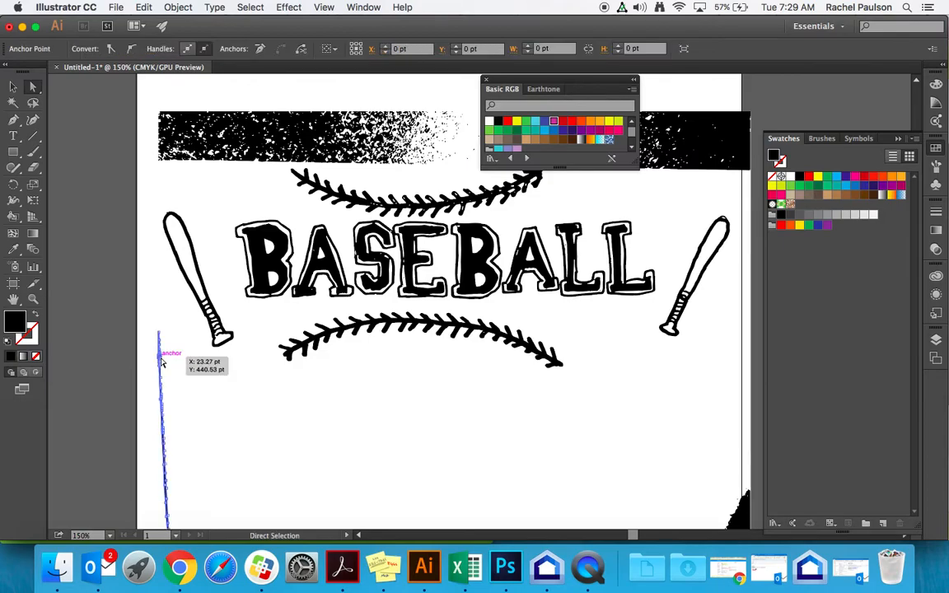
{"action": "scroll", "coordinate": [162, 362], "scroll_direction": "down", "scroll_amount": 3}
{"action": "key", "text": "Delete"}
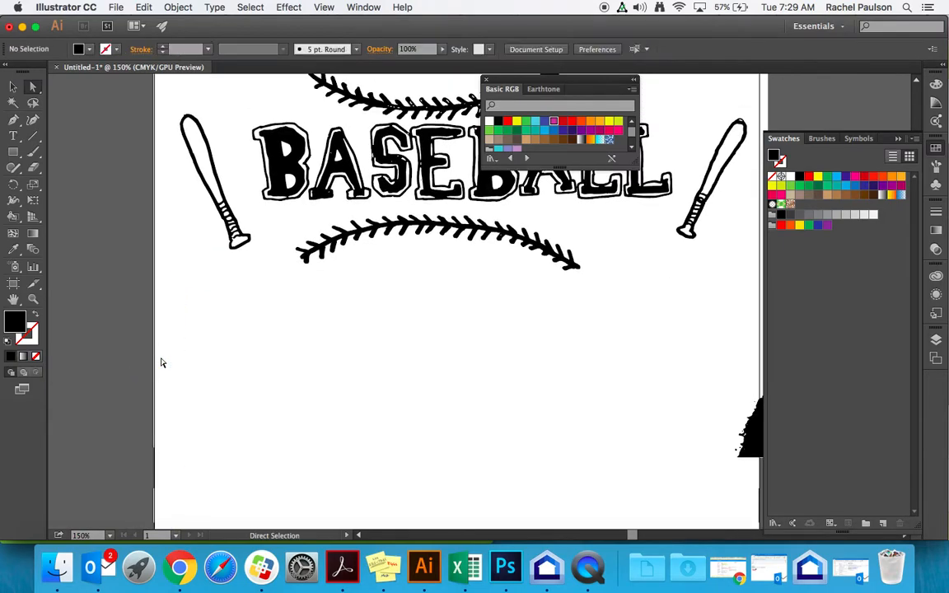
Delete the stray traced shapes along the lower-left edge and in the lower-right corner beneath the lettering.
{"action": "left_click_drag", "start_coordinate": [136, 418], "coordinate": [188, 437]}
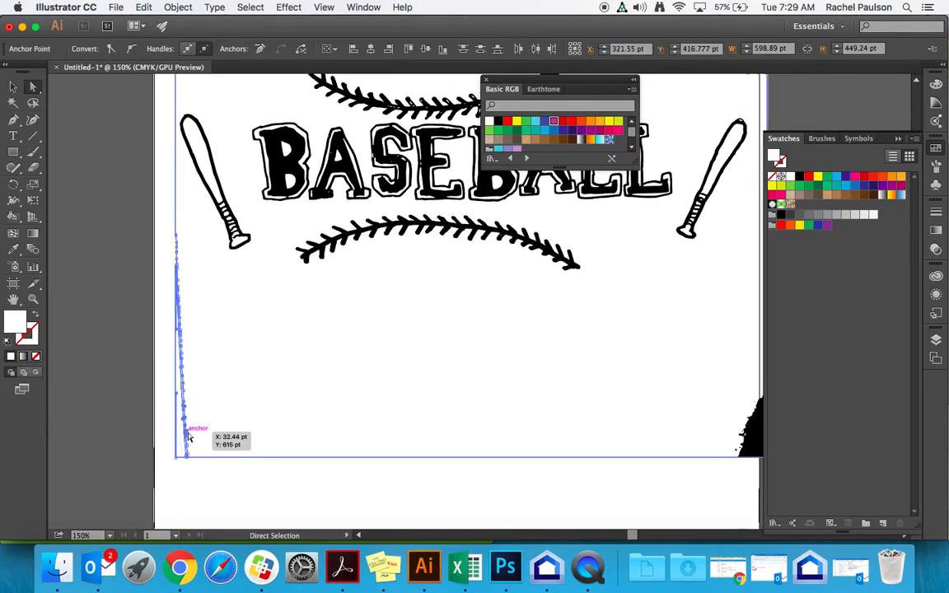
{"action": "left_click_drag", "start_coordinate": [124, 320], "coordinate": [771, 471]}
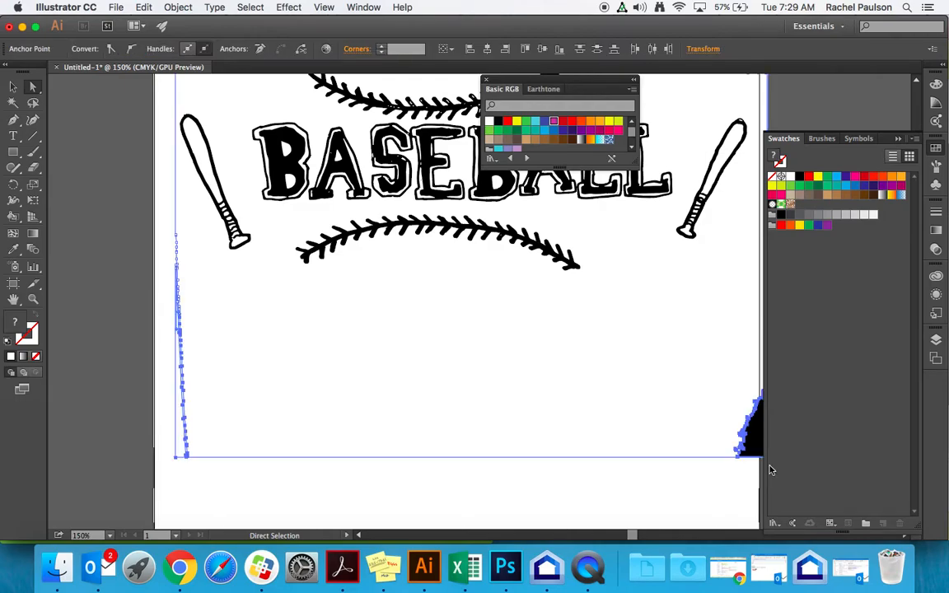
{"action": "key", "text": "Delete"}
{"action": "key", "text": "Delete"}
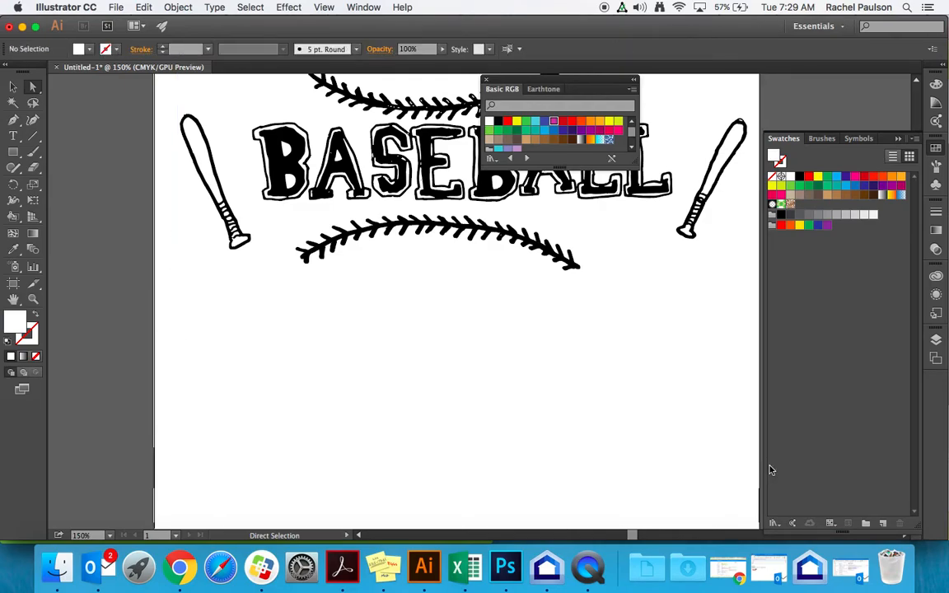
{"action": "left_click_drag", "start_coordinate": [640, 381], "coordinate": [703, 473]}
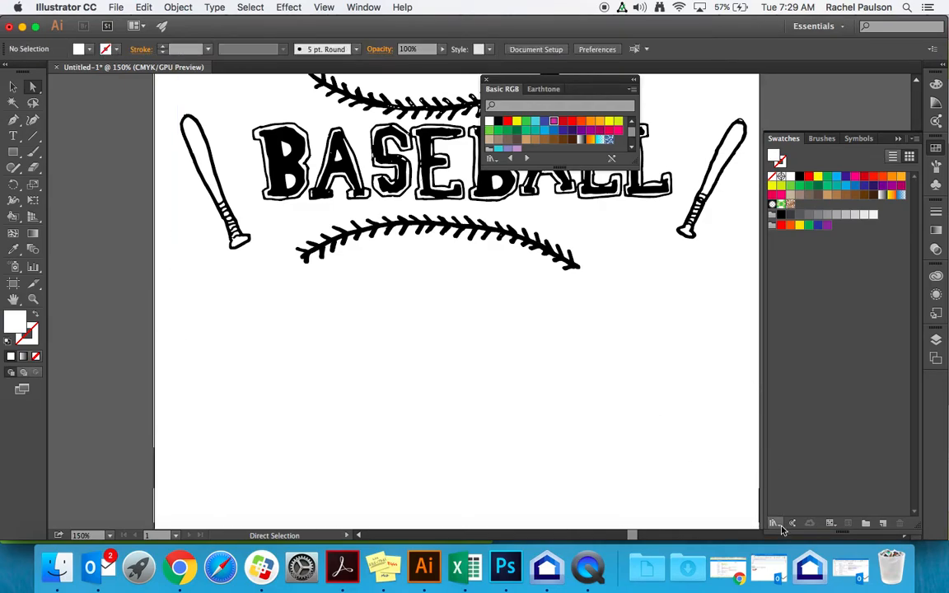
Delete the large dark speckled band running across the page above the upper stitching arc.
{"action": "scroll", "coordinate": [493, 243], "scroll_direction": "up", "scroll_amount": 5}
{"action": "left_click_drag", "start_coordinate": [192, 146], "coordinate": [797, 228]}
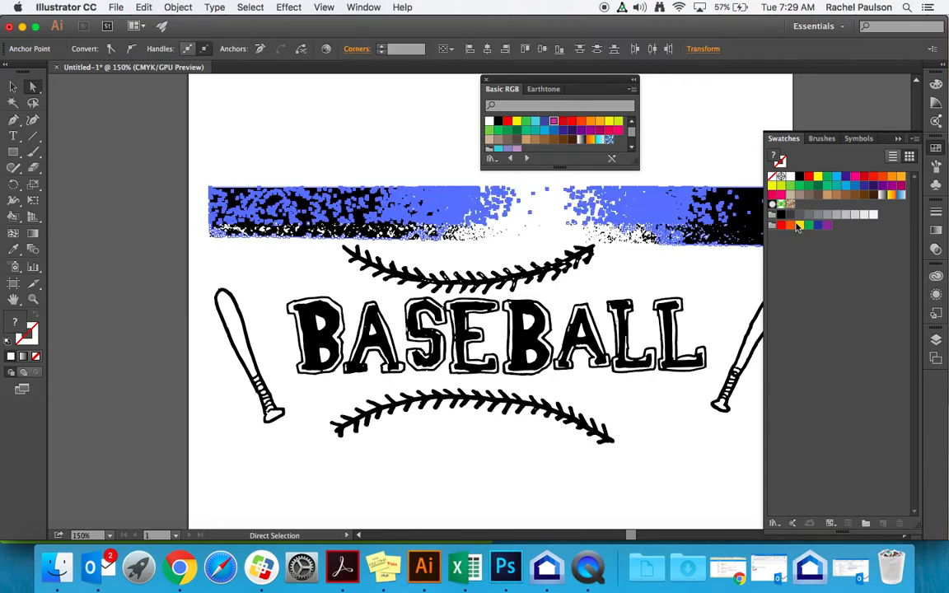
{"action": "key", "text": "Delete"}
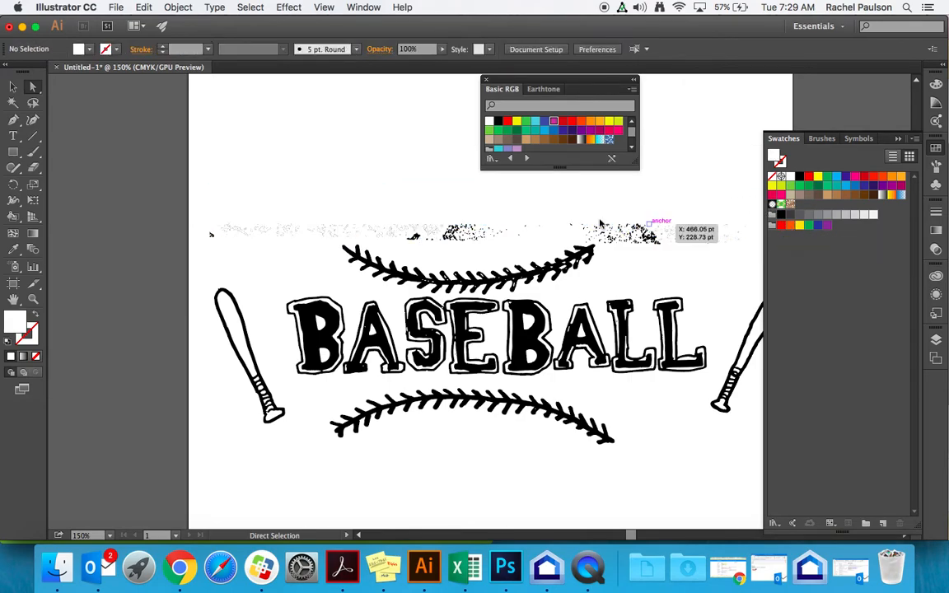
Delete the leftover rows of specks from the dark band above the upper stitching, across the full artwork width.
{"action": "key", "text": "super+equal"}
{"action": "key", "text": "a"}
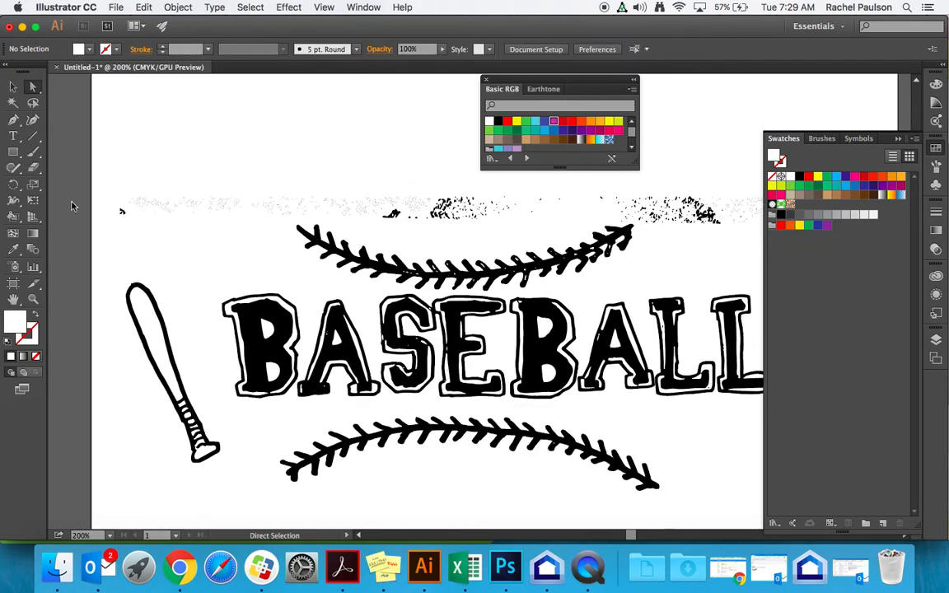
{"action": "left_click_drag", "start_coordinate": [107, 165], "coordinate": [743, 218]}
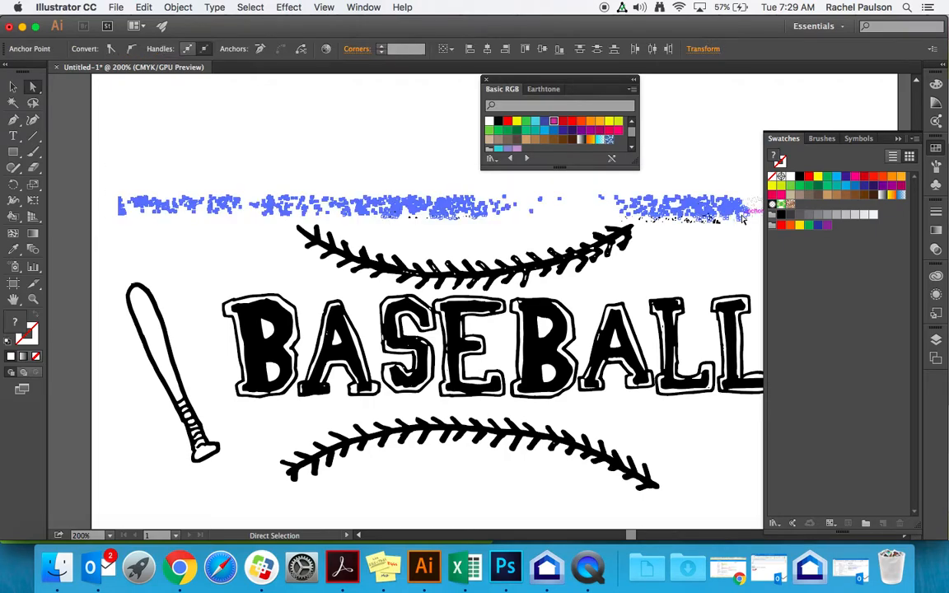
{"action": "key", "text": "Delete"}
{"action": "left_click_drag", "start_coordinate": [355, 214], "coordinate": [515, 227]}
{"action": "key", "text": "Delete"}
{"action": "scroll", "coordinate": [516, 229], "scroll_direction": "right", "scroll_amount": 3}
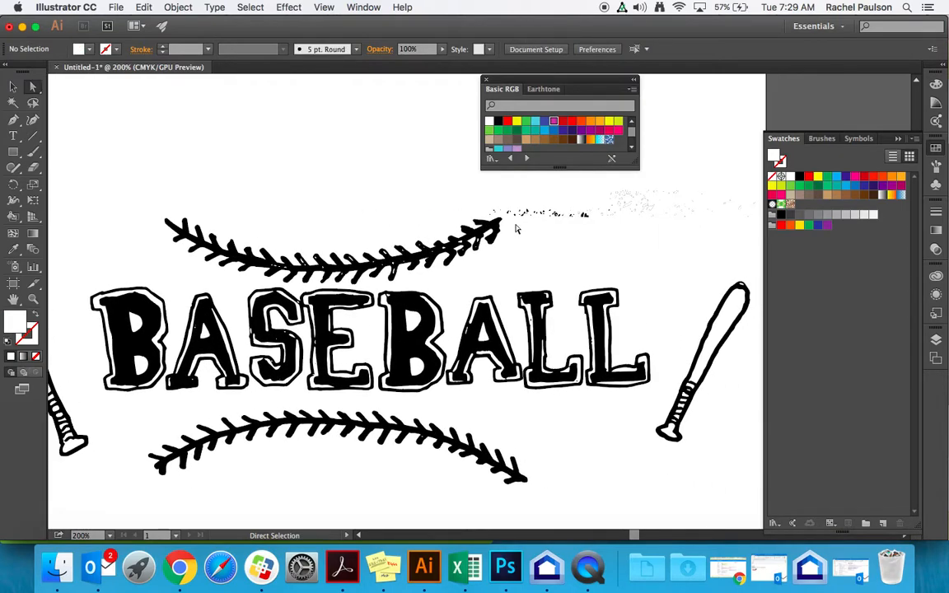
{"action": "left_click_drag", "start_coordinate": [513, 191], "coordinate": [809, 261]}
{"action": "key", "text": "Delete"}
Delete the tiny remaining specks just above the right end of the upper stitching arc.
{"action": "key", "text": "super+equal"}
{"action": "key", "text": "super+equal"}
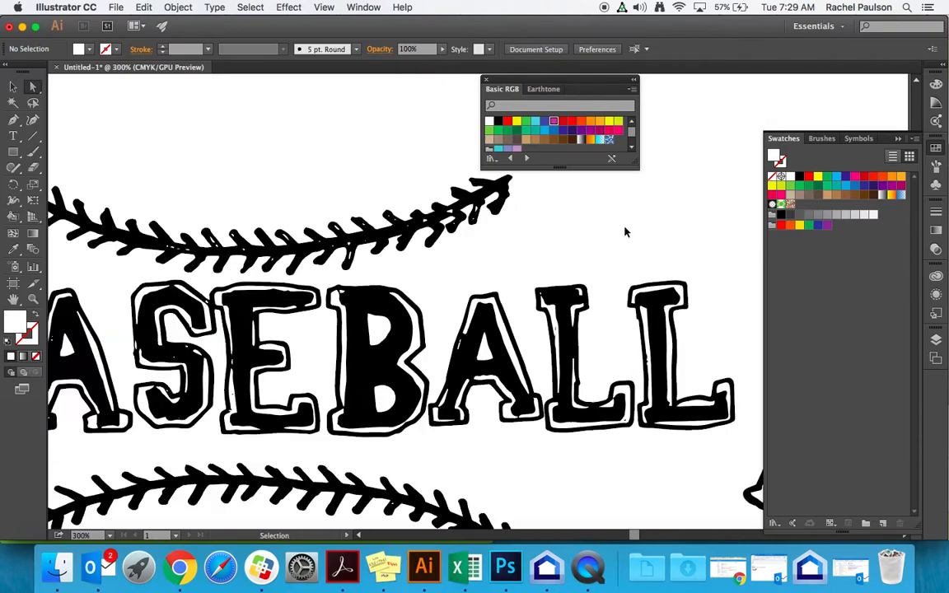
{"action": "key", "text": "super+equal"}
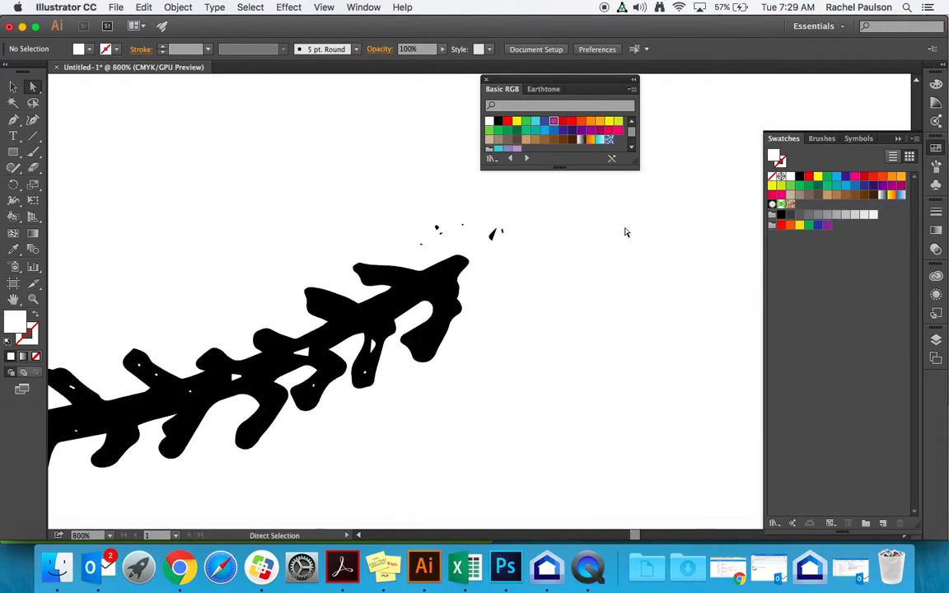
{"action": "left_click_drag", "start_coordinate": [474, 214], "coordinate": [533, 255]}
{"action": "key", "text": "Delete"}
{"action": "left_click_drag", "start_coordinate": [400, 207], "coordinate": [476, 254]}
{"action": "key", "text": "Delete"}
{"action": "key", "text": "Delete"}
{"action": "scroll", "coordinate": [477, 254], "scroll_direction": "left", "scroll_amount": 15}
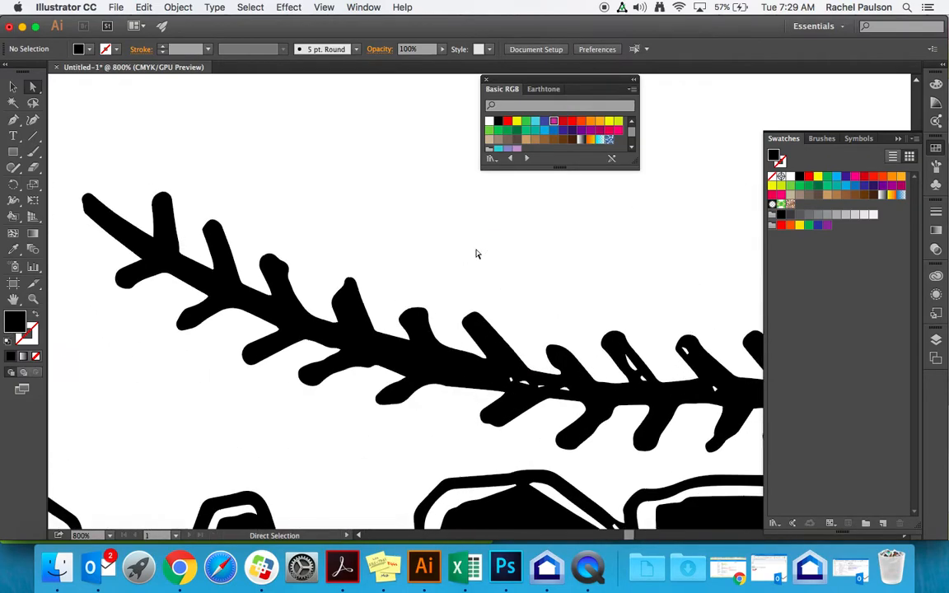
{"action": "key", "text": "super+0"}
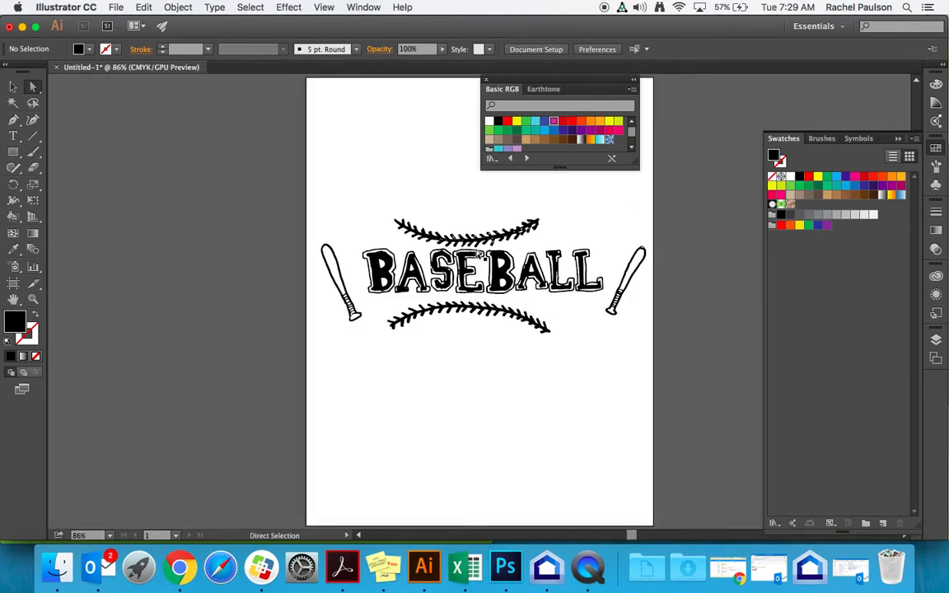
{"action": "left_click", "coordinate": [476, 254]}
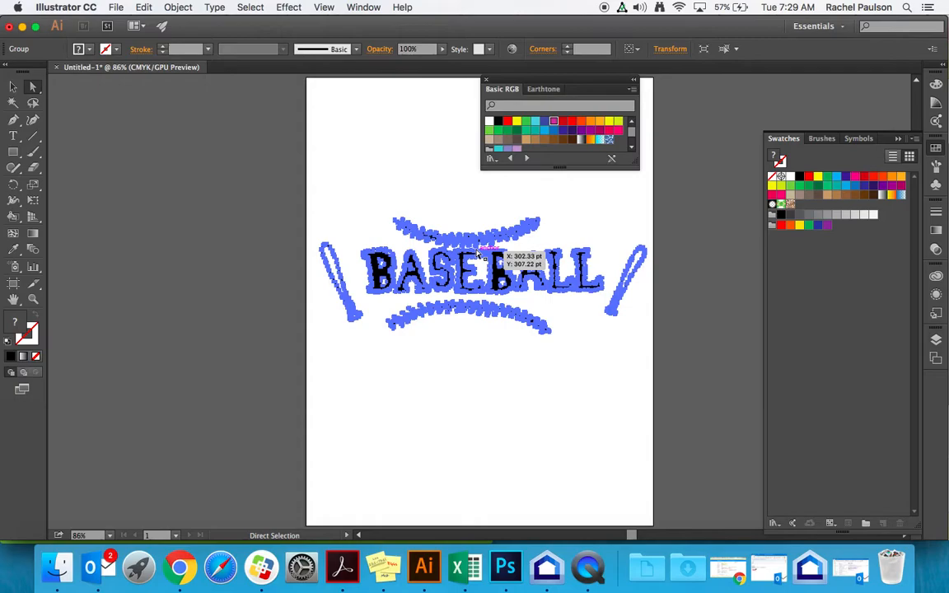
{"action": "left_click", "coordinate": [264, 133]}
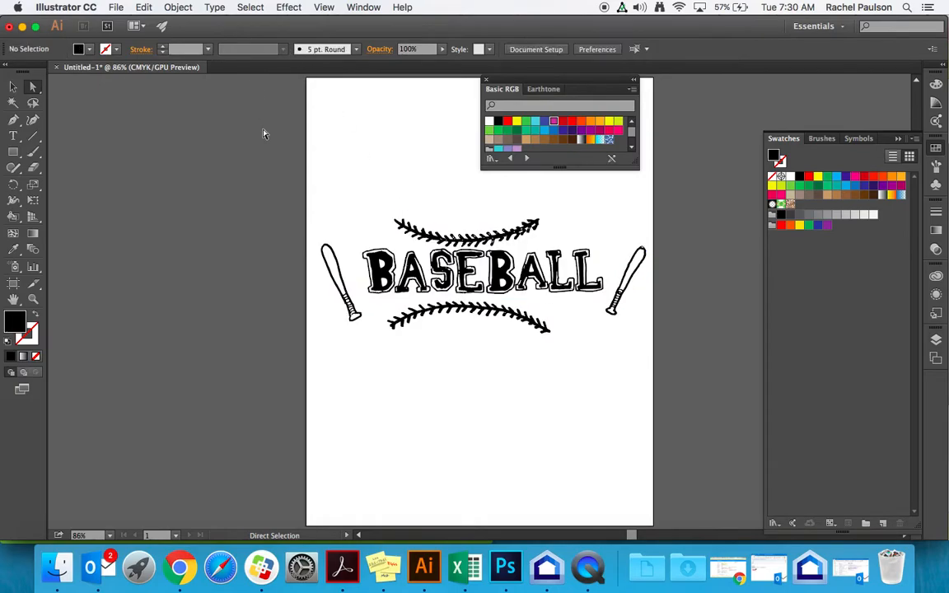
{"action": "key", "text": "super+equal"}
{"action": "key", "text": "super+equal"}
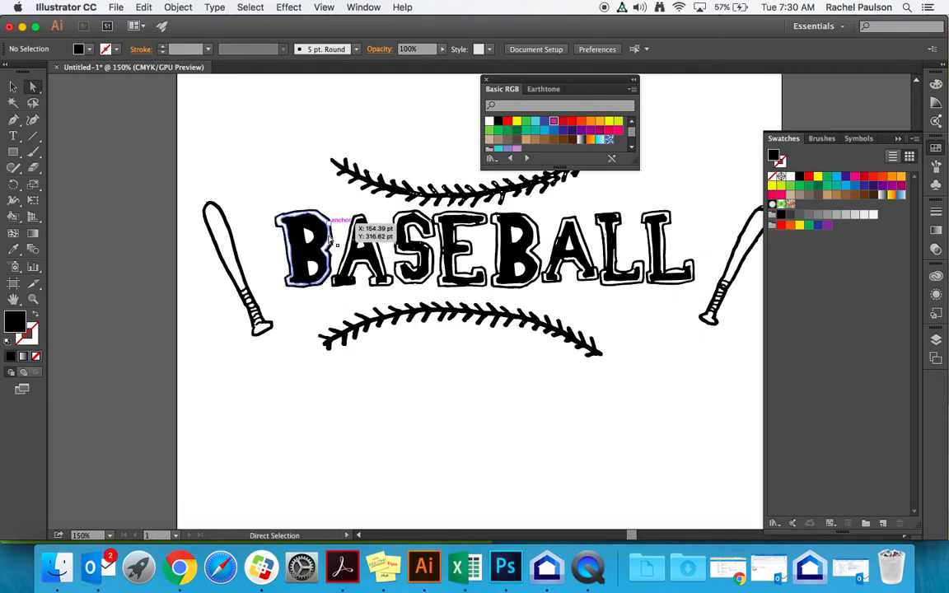
{"action": "scroll", "coordinate": [322, 228], "scroll_direction": "up", "scroll_amount": 5}
{"action": "scroll", "coordinate": [322, 229], "scroll_direction": "right", "scroll_amount": 5}
{"action": "left_click", "coordinate": [360, 259]}
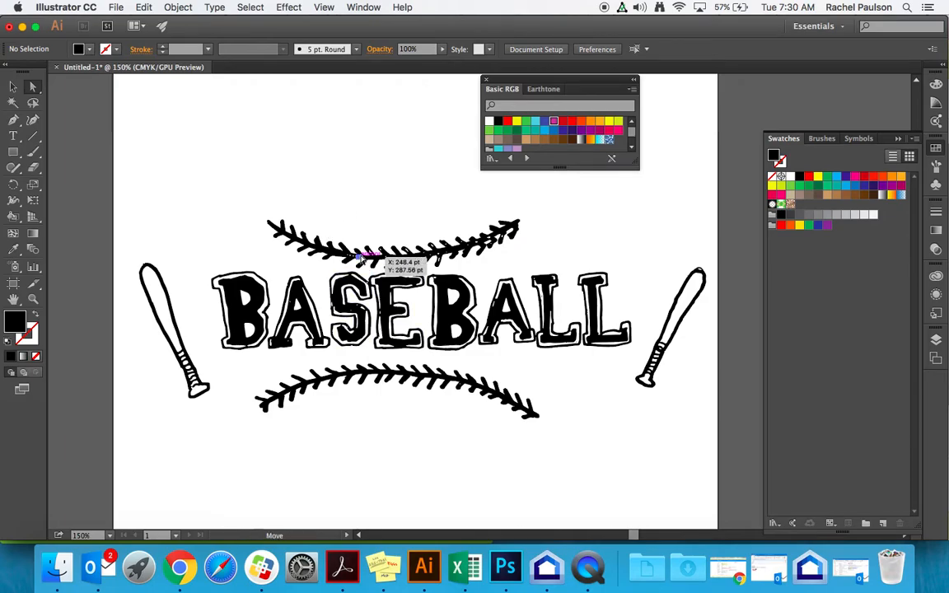
Ungroup the expanded baseball artwork so its letters, bats and stitching are separate objects.
{"action": "left_click", "coordinate": [14, 88]}
{"action": "left_click", "coordinate": [235, 155]}
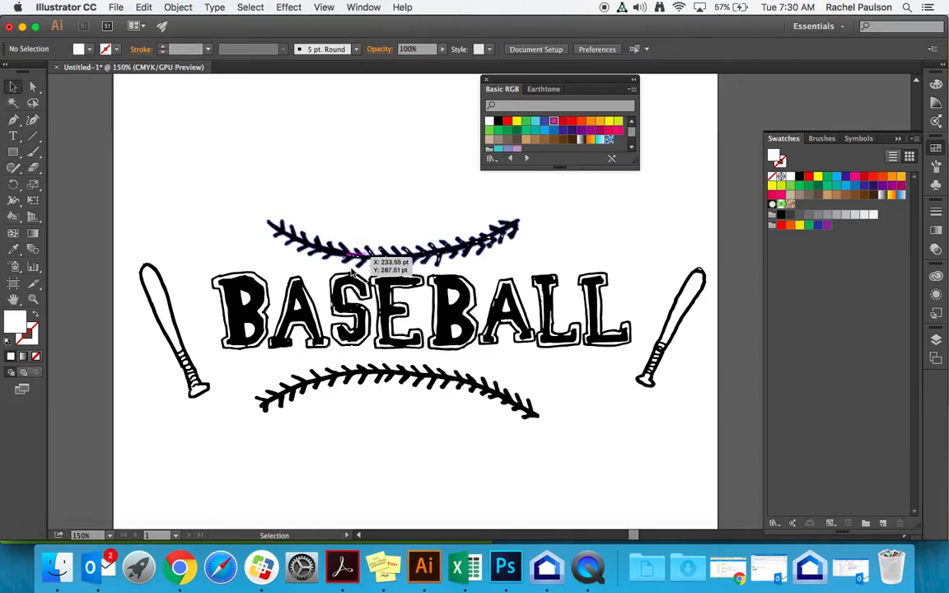
{"action": "left_click", "coordinate": [354, 270]}
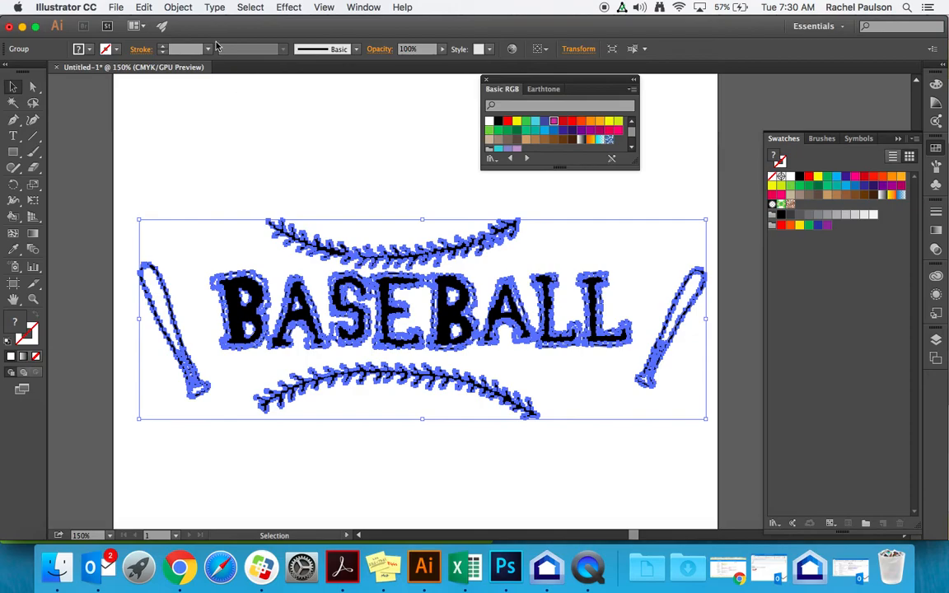
{"action": "left_click", "coordinate": [180, 7]}
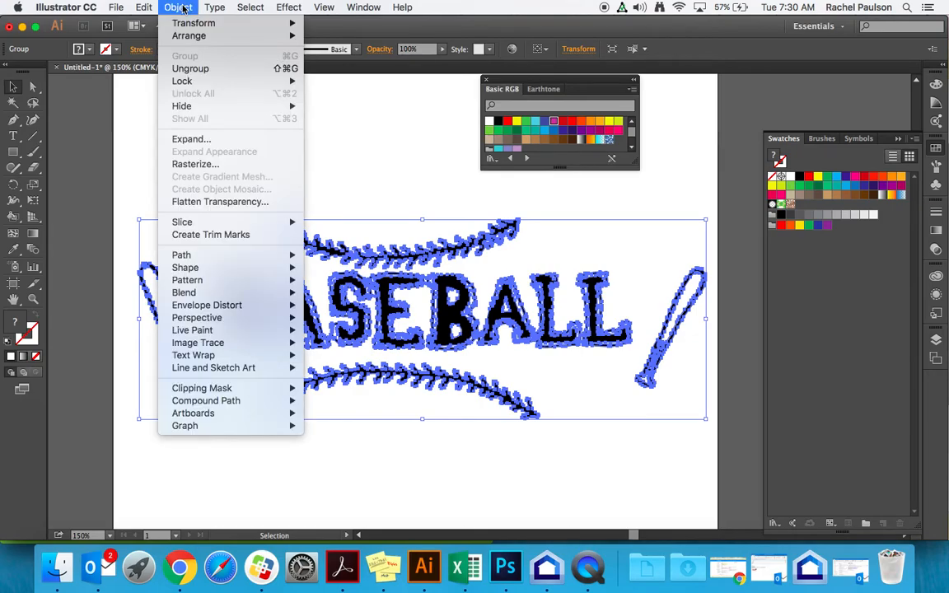
{"action": "left_click", "coordinate": [198, 69]}
{"action": "left_click", "coordinate": [254, 130]}
Shift the upper stitching arc slightly right and move the lower arc right and slightly up to centre both on the lettering.
{"action": "left_click", "coordinate": [312, 245]}
{"action": "key", "text": "Right"}
{"action": "key", "text": "Right"}
{"action": "key", "text": "Right"}
{"action": "key", "text": "Right"}
{"action": "key", "text": "Right"}
{"action": "key", "text": "Right"}
{"action": "key", "text": "Right"}
{"action": "key", "text": "Right"}
{"action": "key", "text": "Right"}
{"action": "key", "text": "Right"}
{"action": "key", "text": "Right"}
{"action": "mouse_move", "coordinate": [405, 377]}
{"action": "left_mouse_down"}
{"action": "mouse_move", "coordinate": [445, 363]}
{"action": "mouse_move", "coordinate": [423, 373]}
{"action": "left_mouse_up"}
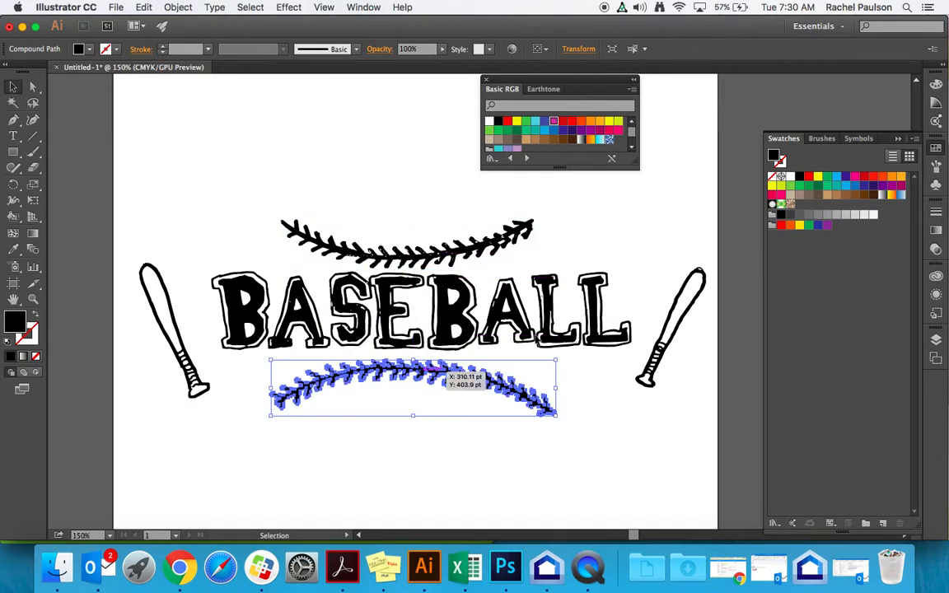
Try crossing the right bat over the left bat and undo the move.
{"action": "left_click", "coordinate": [681, 307]}
{"action": "left_click", "coordinate": [646, 265]}
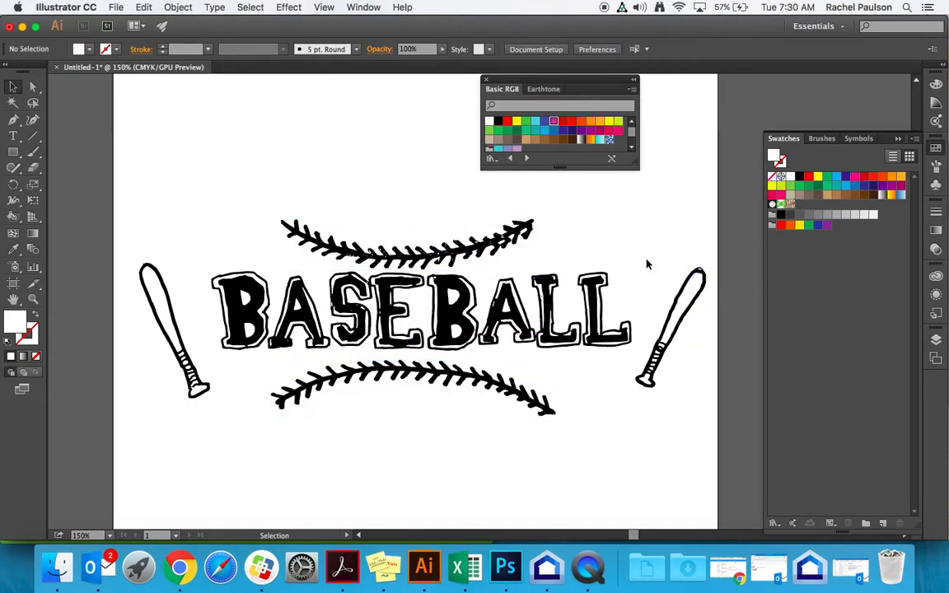
{"action": "left_click", "coordinate": [702, 273]}
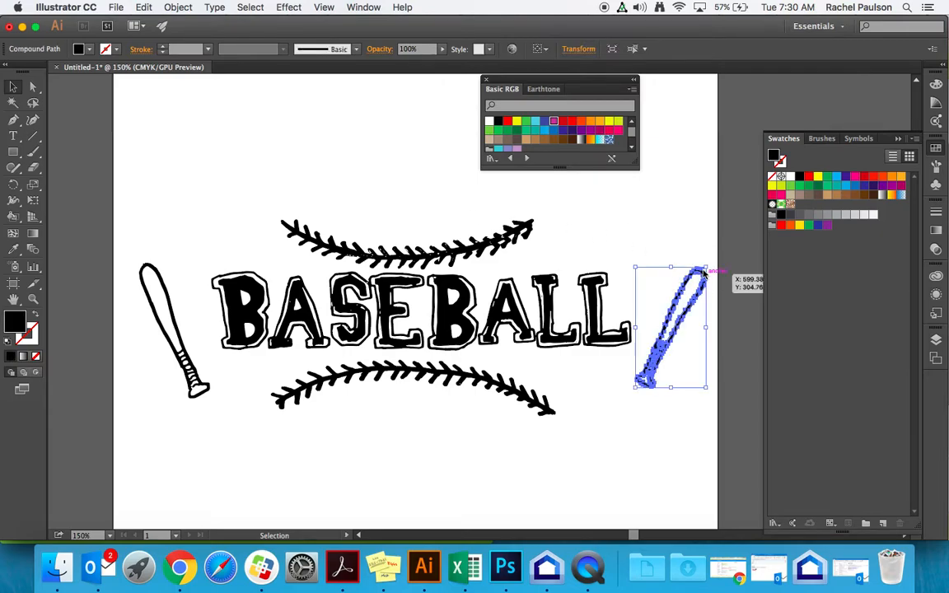
{"action": "left_click_drag", "start_coordinate": [696, 278], "coordinate": [187, 280]}
{"action": "left_click", "coordinate": [196, 228]}
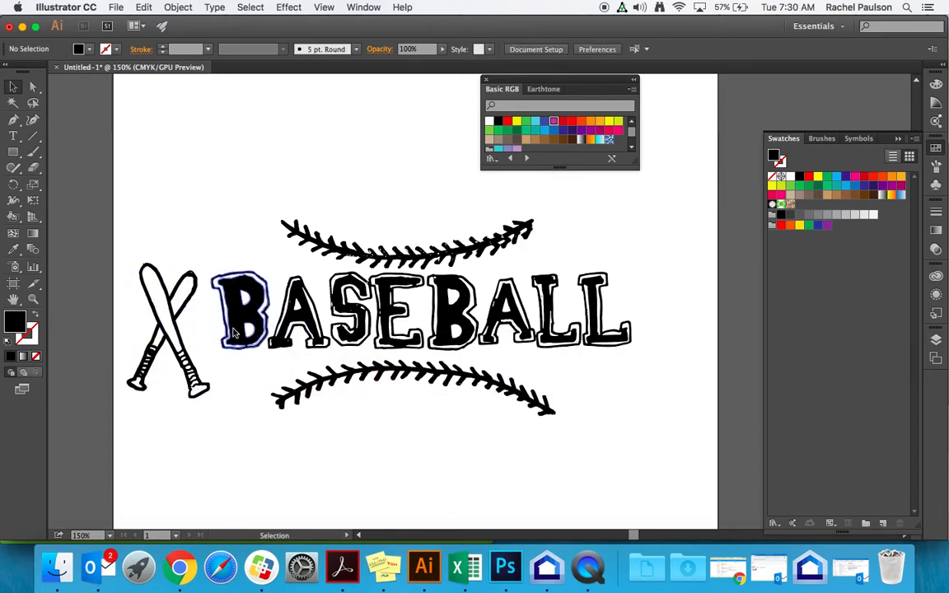
{"action": "key", "text": "super+z"}
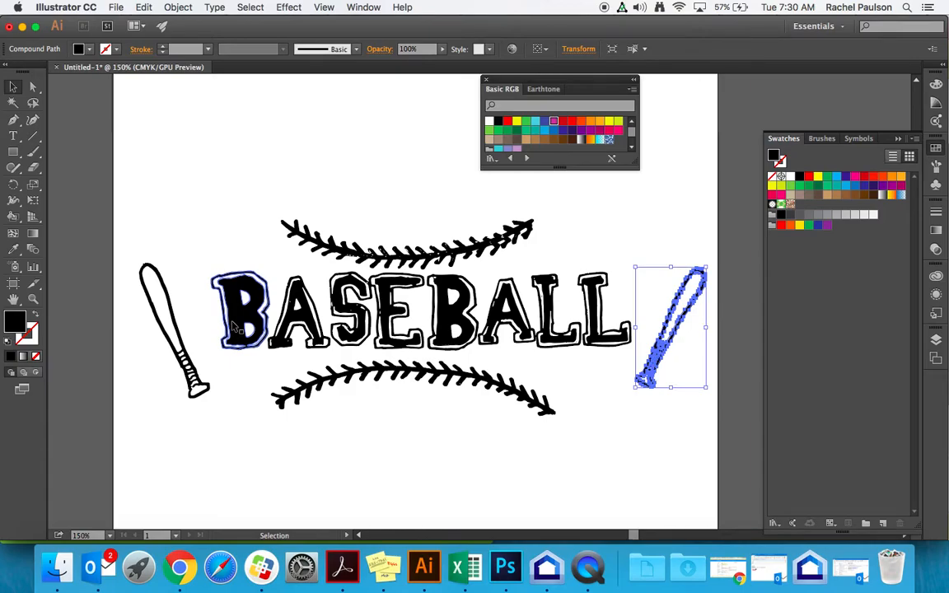
Fill the second B of BASEBALL with RGB Green from the Basic RGB swatches using Direct Selection.
{"action": "key", "text": "super+equal"}
{"action": "key", "text": "super+equal"}
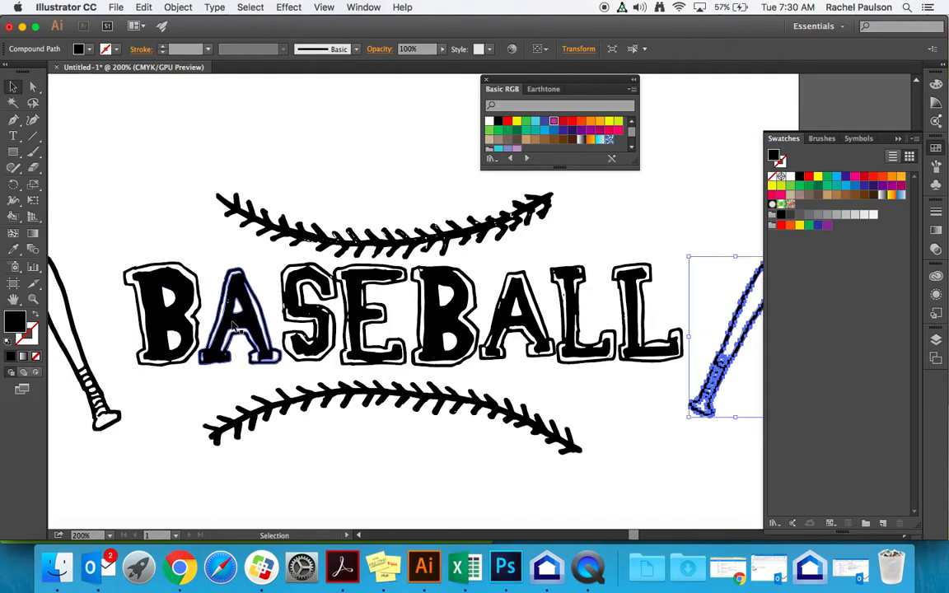
{"action": "key", "text": "super+equal"}
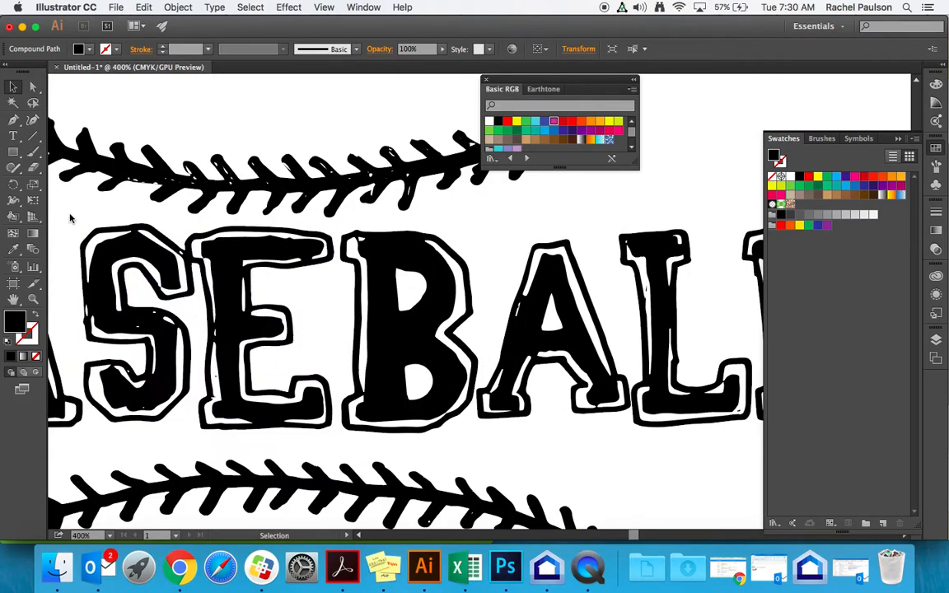
{"action": "left_click", "coordinate": [33, 86]}
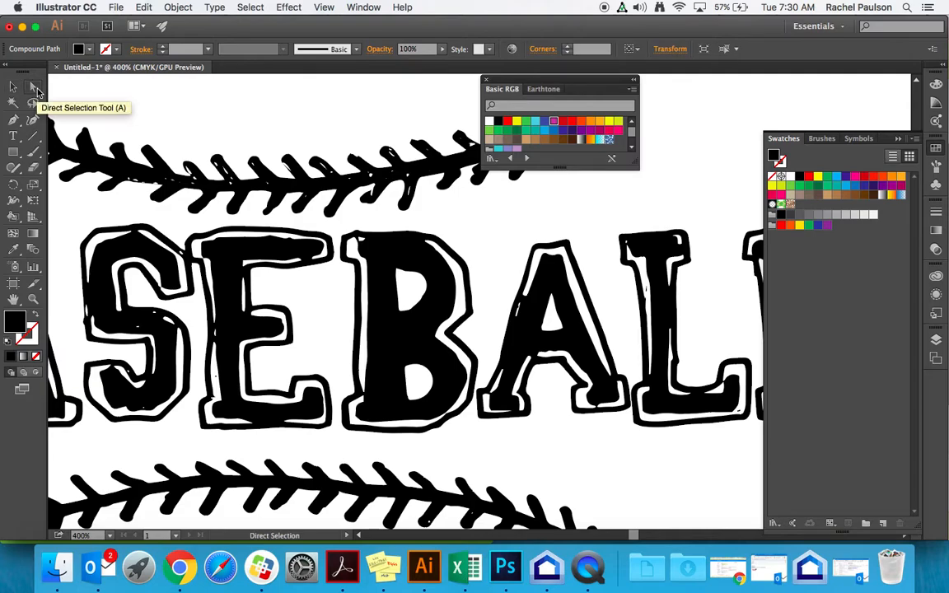
{"action": "left_click", "coordinate": [252, 116]}
{"action": "left_click", "coordinate": [449, 231]}
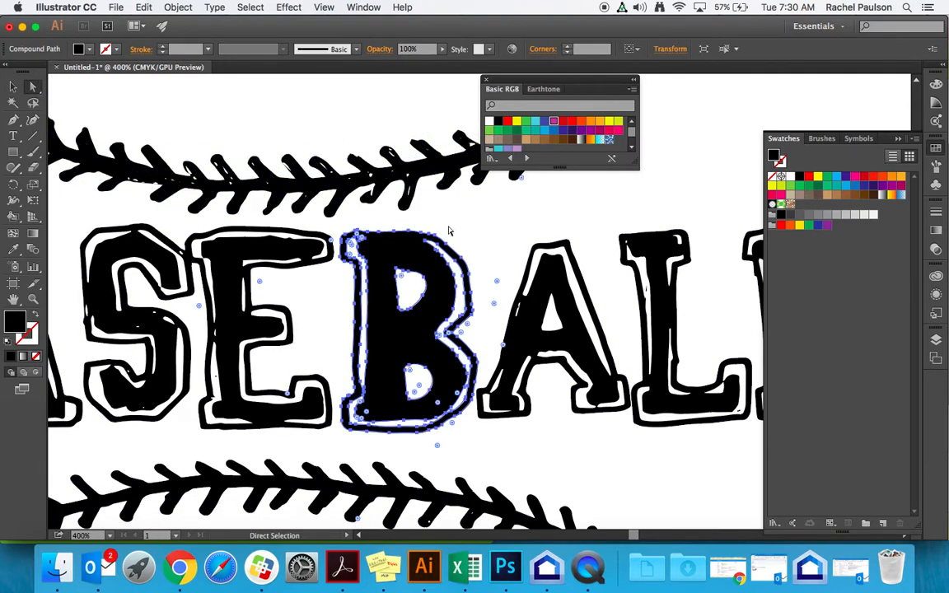
{"action": "left_click", "coordinate": [526, 122]}
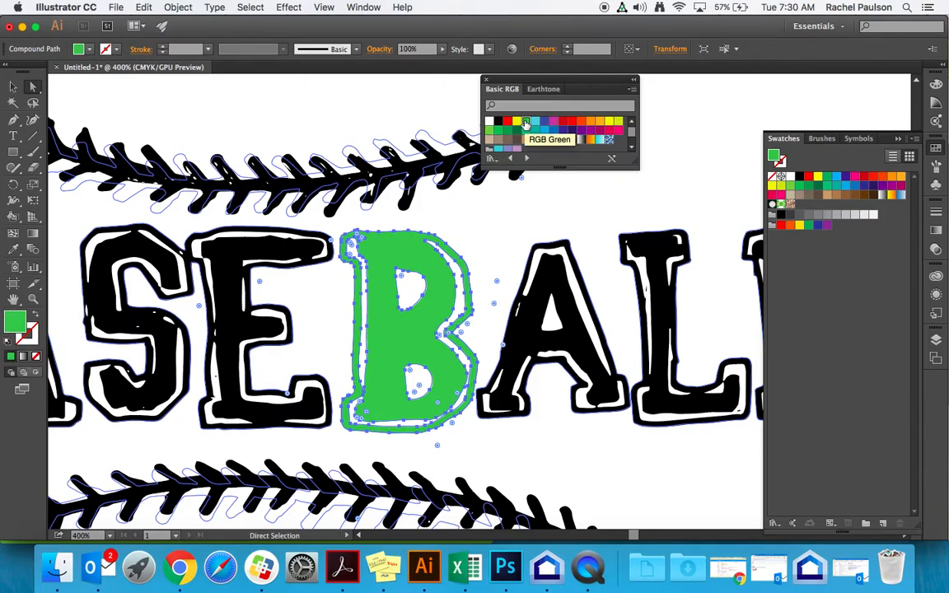
Try a blue fill on the second A of BASEBALL and replace it with RGB Green.
{"action": "left_click", "coordinate": [532, 342]}
{"action": "left_click", "coordinate": [545, 124]}
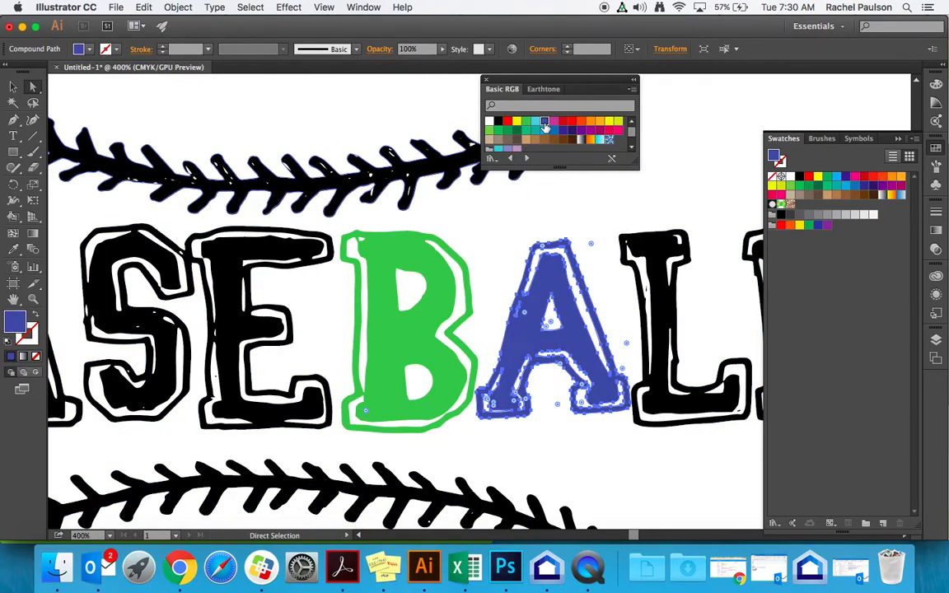
{"action": "scroll", "coordinate": [504, 211], "scroll_direction": "right", "scroll_amount": 3}
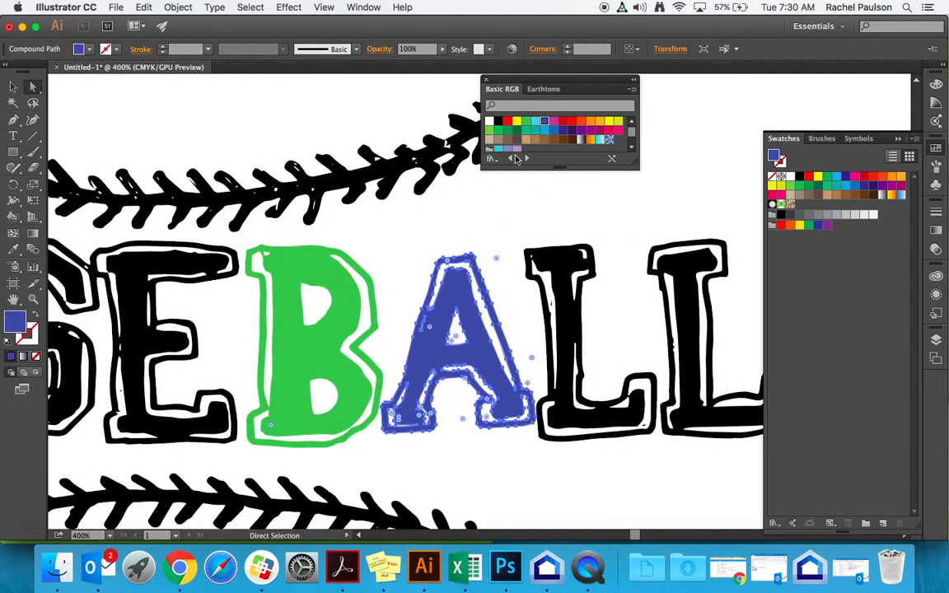
{"action": "left_click", "coordinate": [526, 122]}
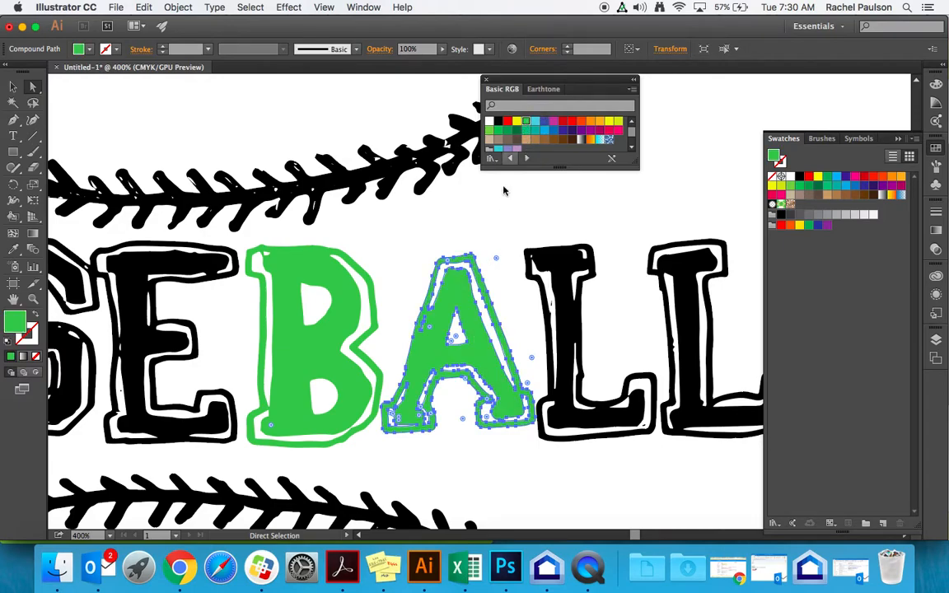
Fill both Ls of BASEBALL with RGB Green from the Basic RGB swatches.
{"action": "left_click", "coordinate": [12, 86]}
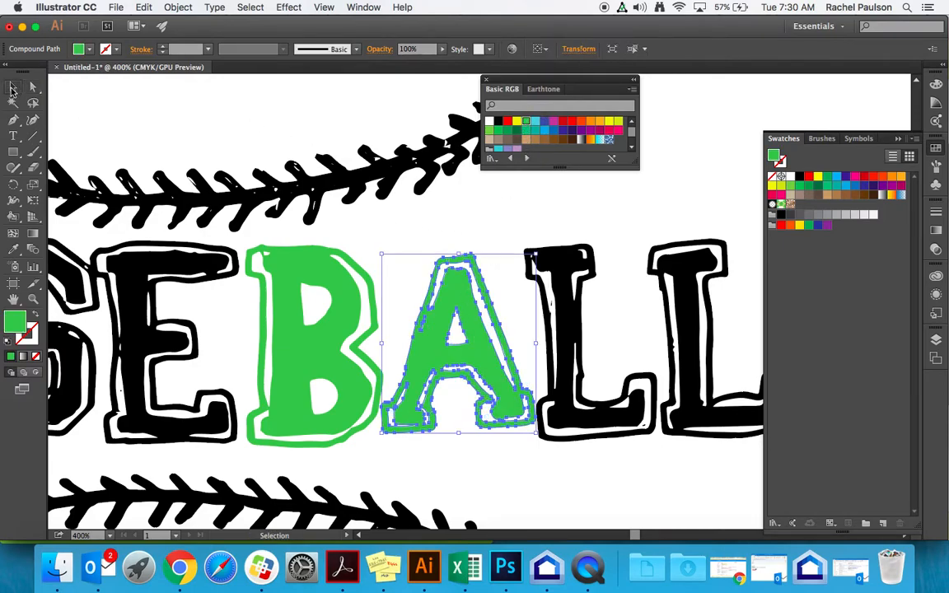
{"action": "left_click", "coordinate": [575, 231]}
{"action": "left_click", "coordinate": [576, 289]}
{"action": "left_click", "coordinate": [699, 282], "text": "shift"}
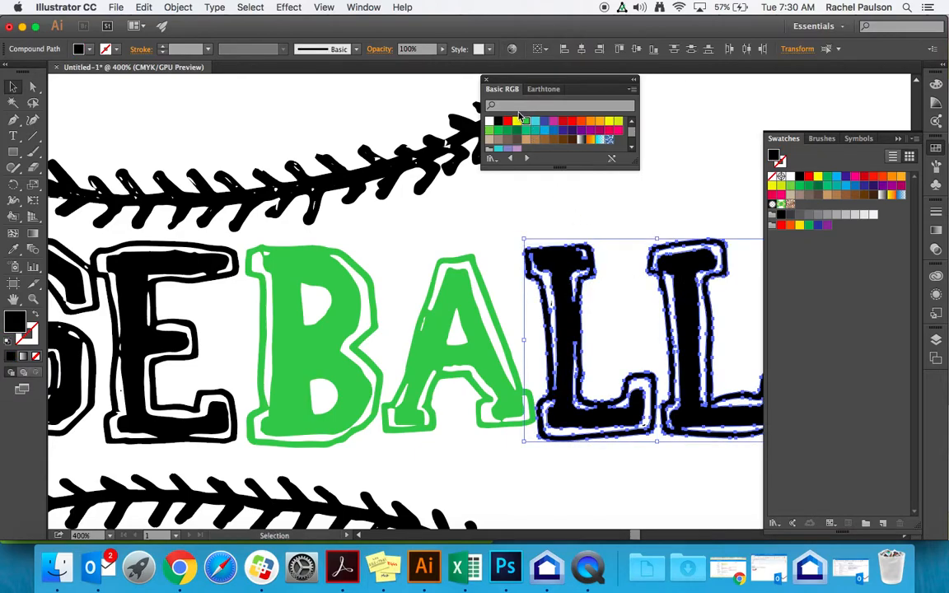
{"action": "left_click", "coordinate": [526, 123]}
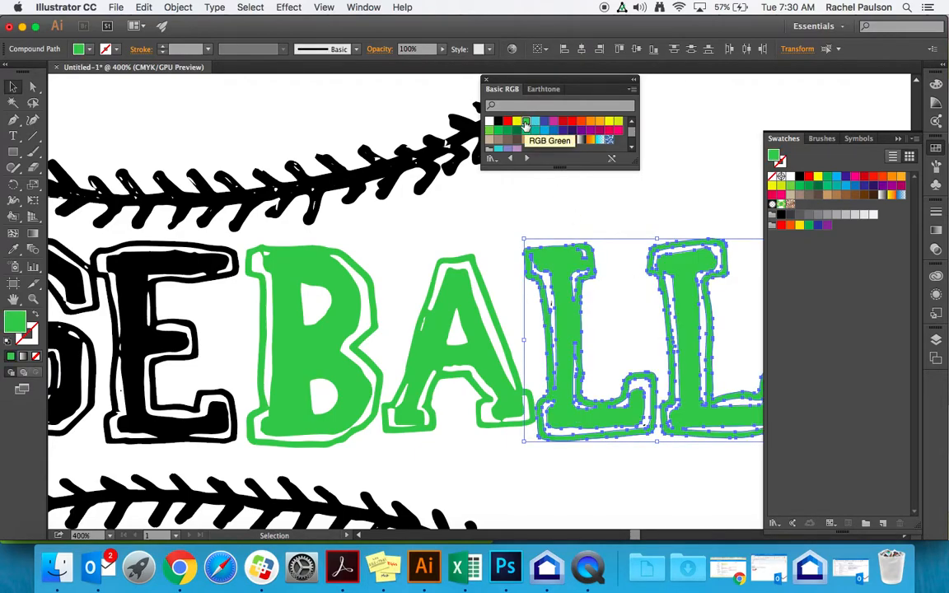
{"action": "left_click", "coordinate": [489, 217]}
Fill the two outer white highlights and the inner curve at the top of the S with light cyan from Basic RGB.
{"action": "scroll", "coordinate": [489, 216], "scroll_direction": "left", "scroll_amount": 8}
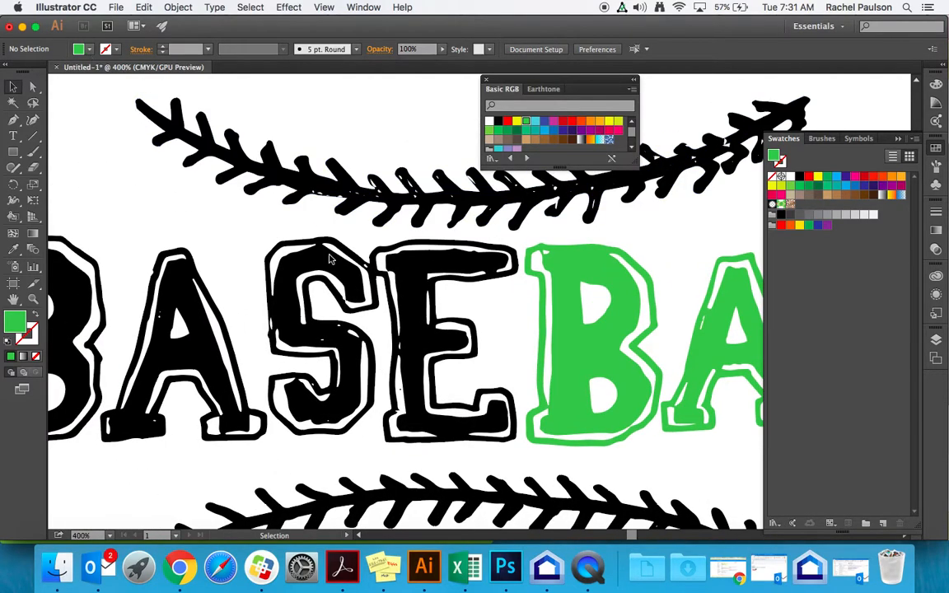
{"action": "left_click", "coordinate": [358, 253]}
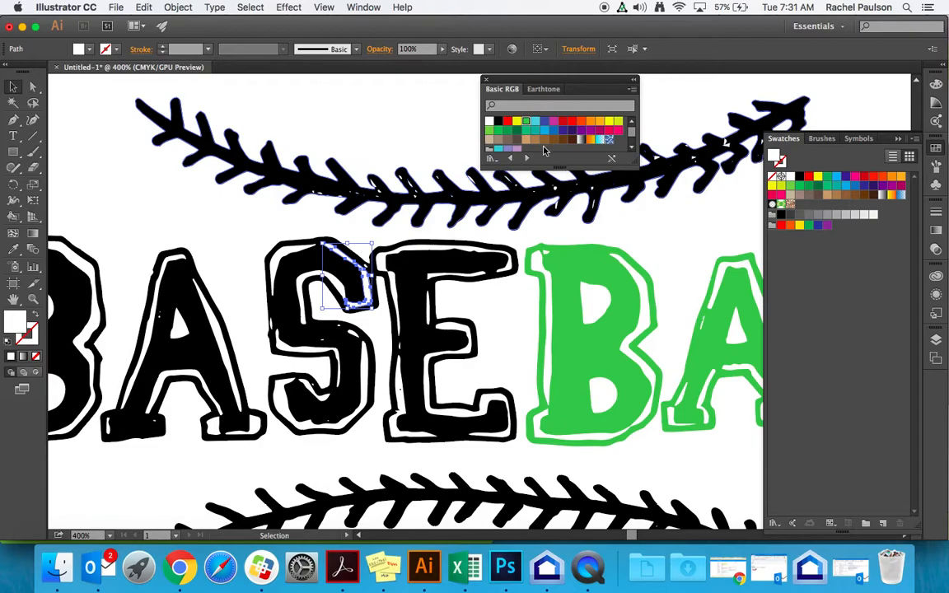
{"action": "left_click", "coordinate": [536, 121]}
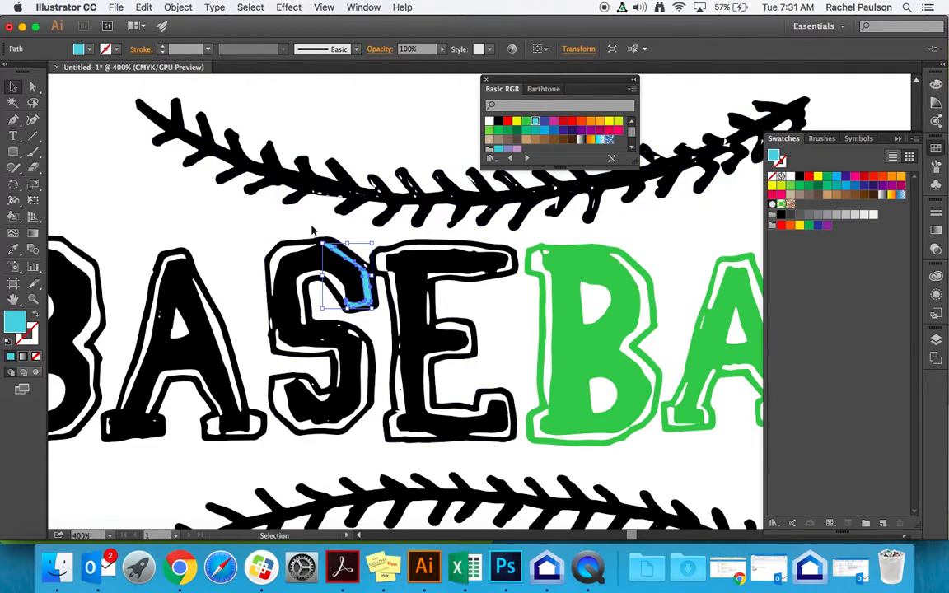
{"action": "left_click", "coordinate": [295, 250]}
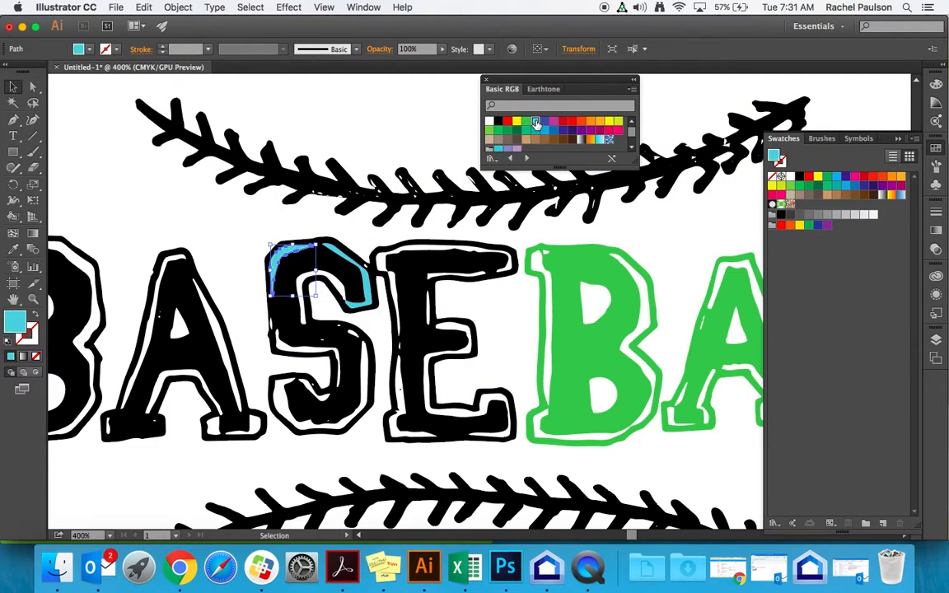
{"action": "left_click", "coordinate": [318, 279]}
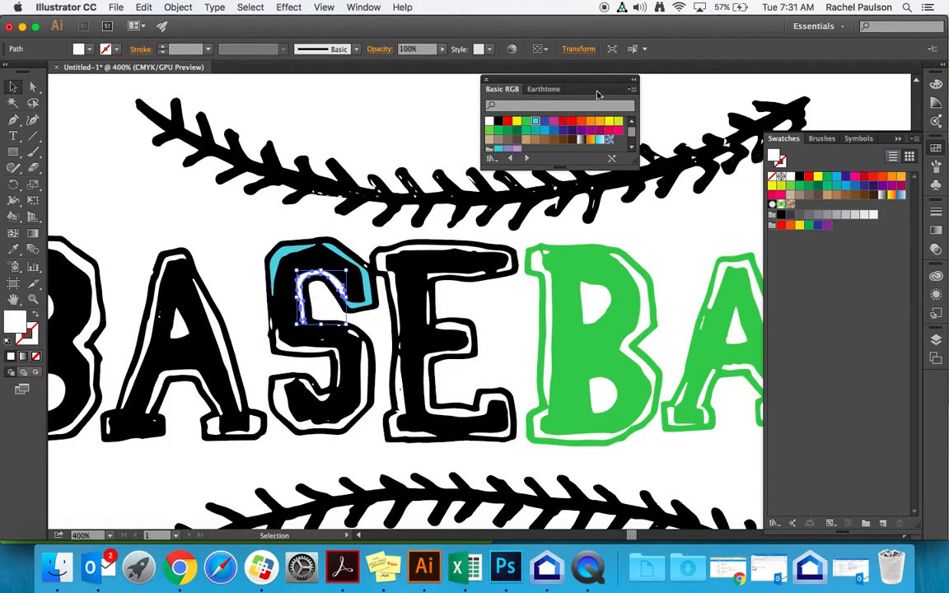
{"action": "left_click", "coordinate": [537, 122]}
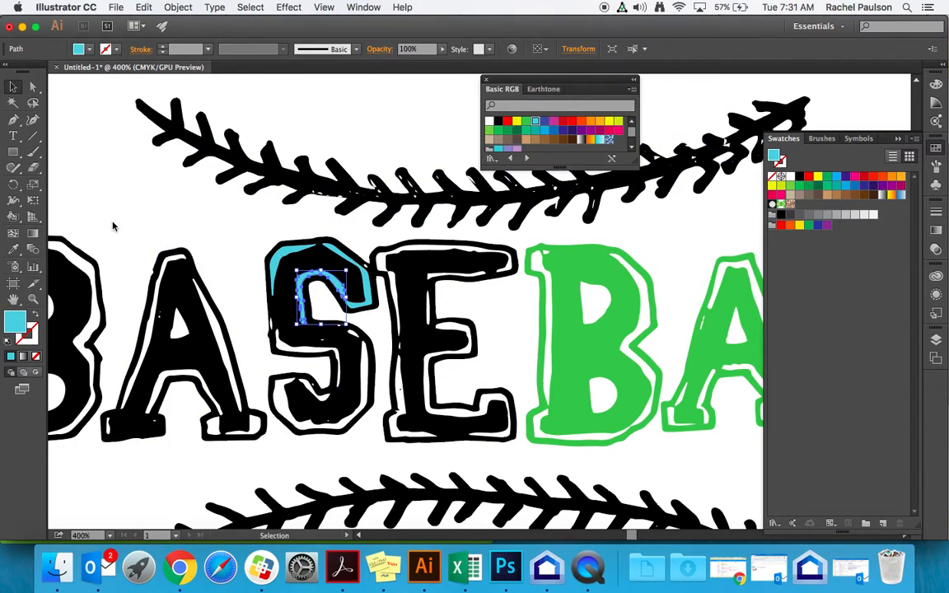
Fill the upper stitching arc with magenta and give it a light cyan stroke.
{"action": "scroll", "coordinate": [145, 243], "scroll_direction": "up", "scroll_amount": 2}
{"action": "scroll", "coordinate": [145, 243], "scroll_direction": "right", "scroll_amount": 2}
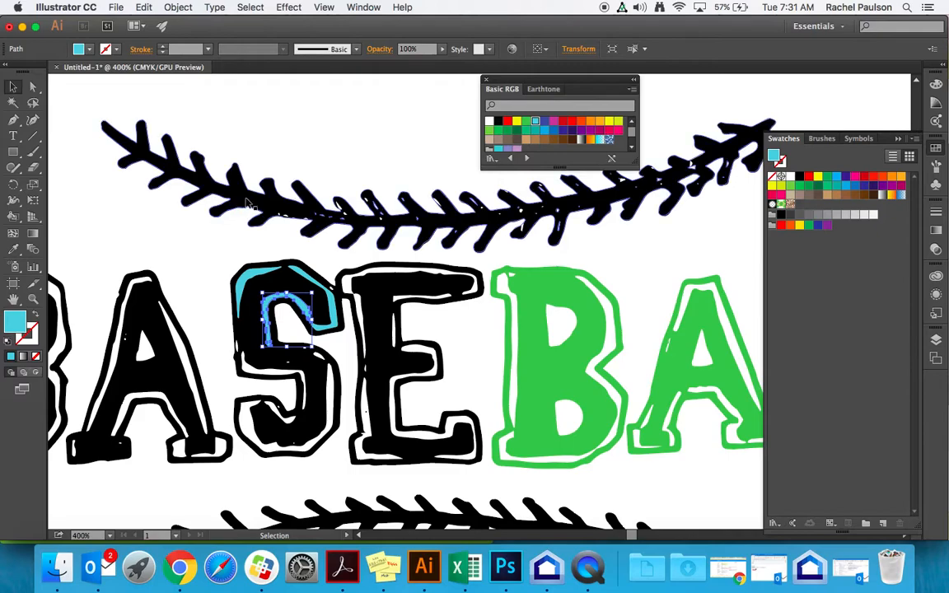
{"action": "left_click", "coordinate": [246, 202]}
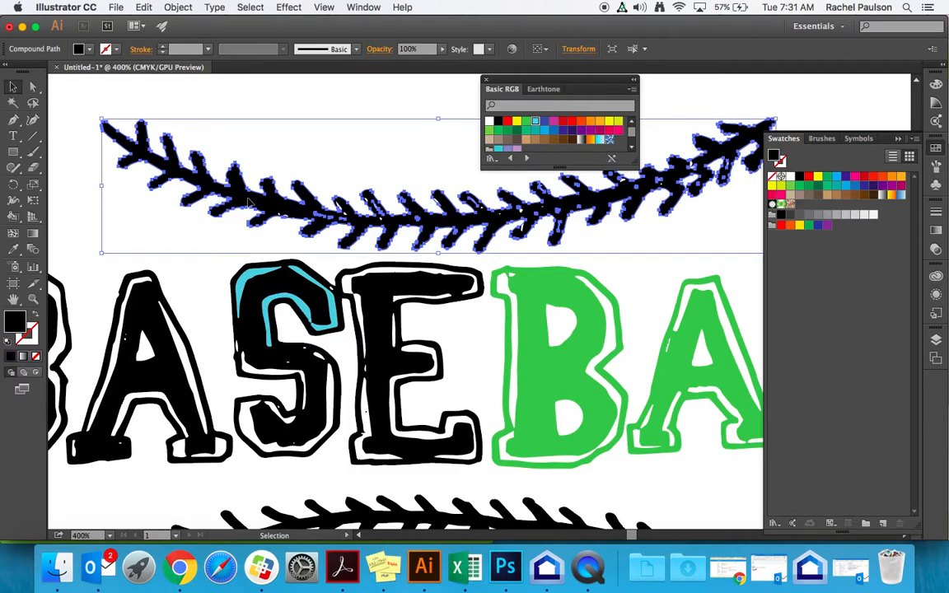
{"action": "left_click", "coordinate": [559, 123]}
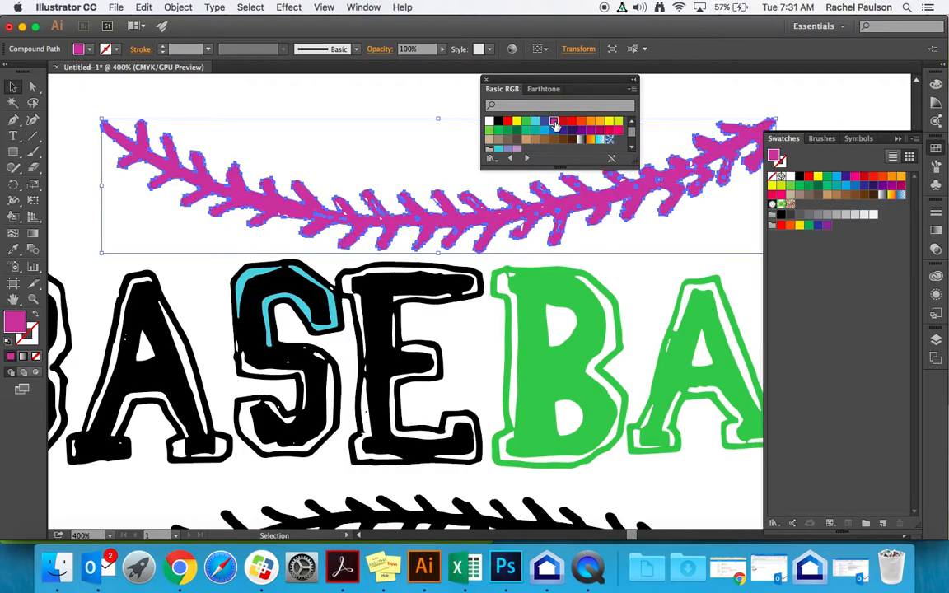
{"action": "left_click", "coordinate": [28, 334]}
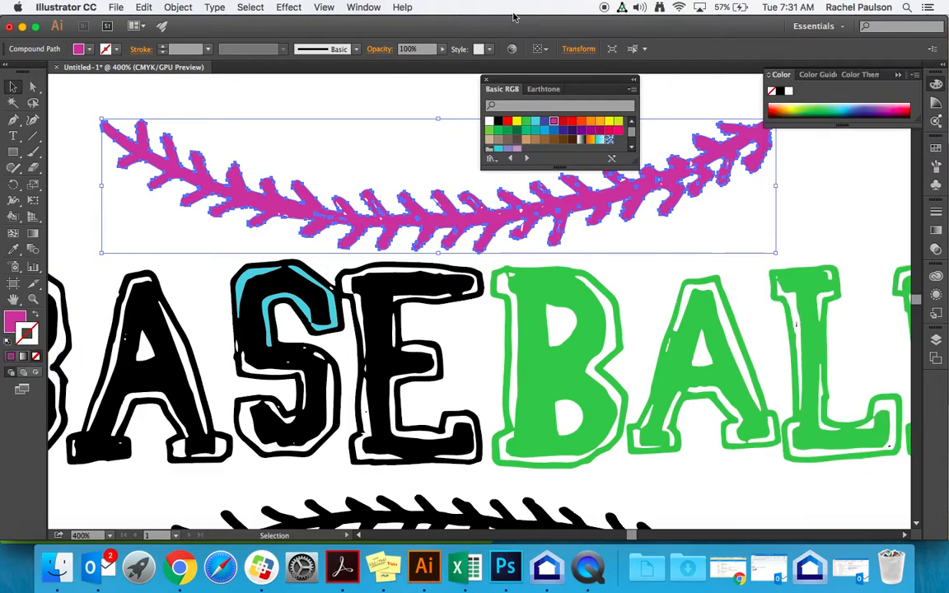
{"action": "left_click", "coordinate": [534, 123]}
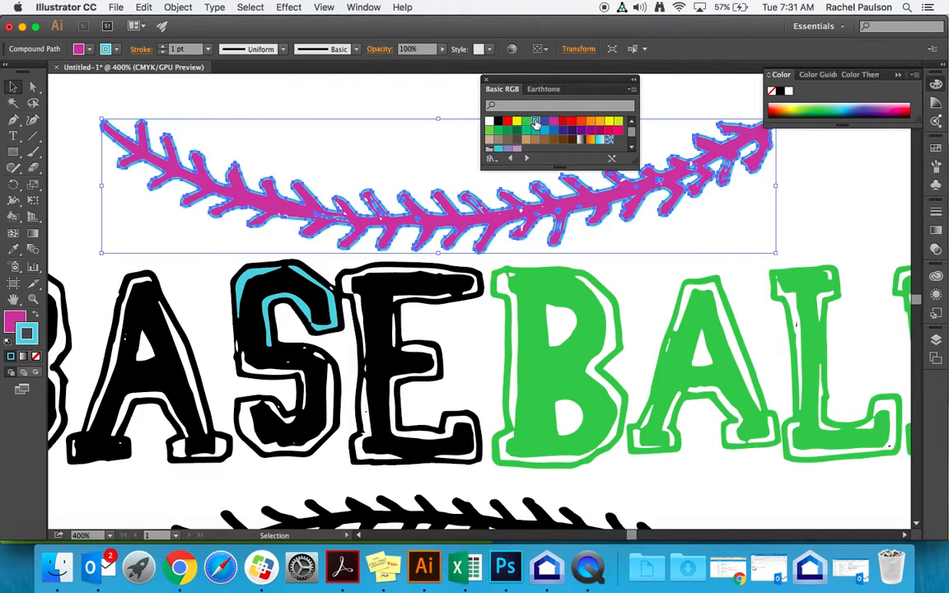
{"action": "left_click", "coordinate": [693, 111]}
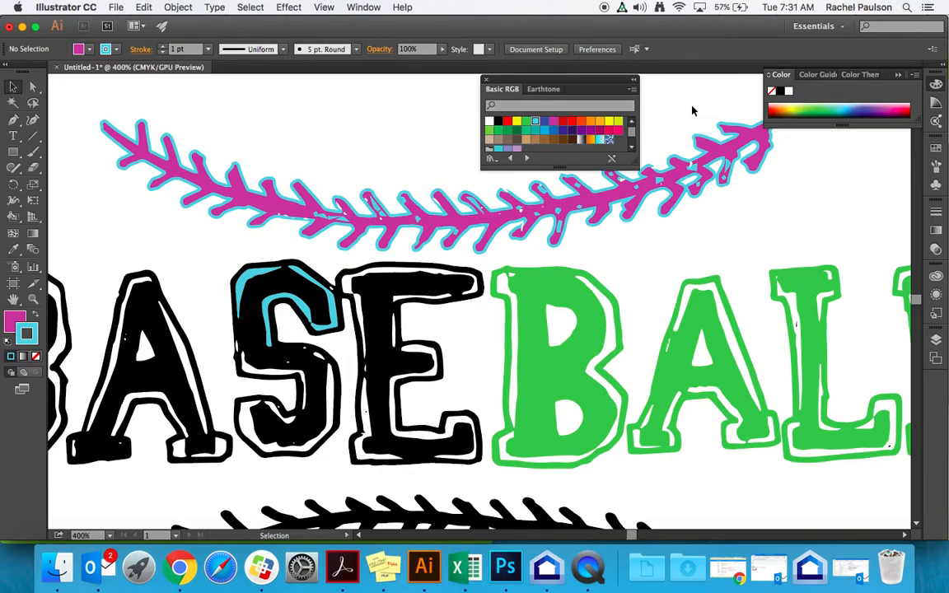
Close the floating Basic RGB swatch library and show the document's own swatches.
{"action": "key", "text": "a"}
{"action": "key", "text": "v"}
{"action": "left_click_drag", "start_coordinate": [608, 85], "coordinate": [577, 95]}
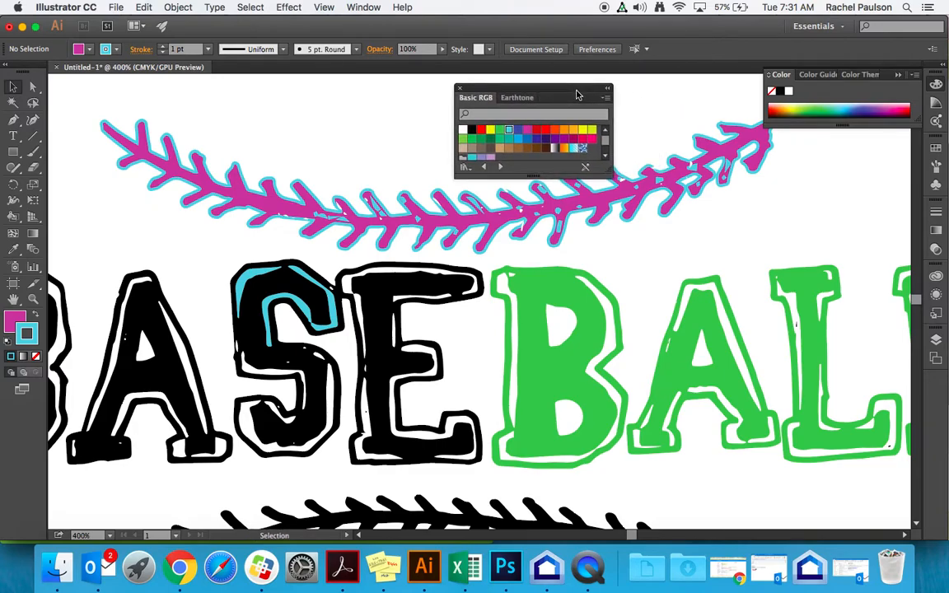
{"action": "left_click", "coordinate": [459, 90]}
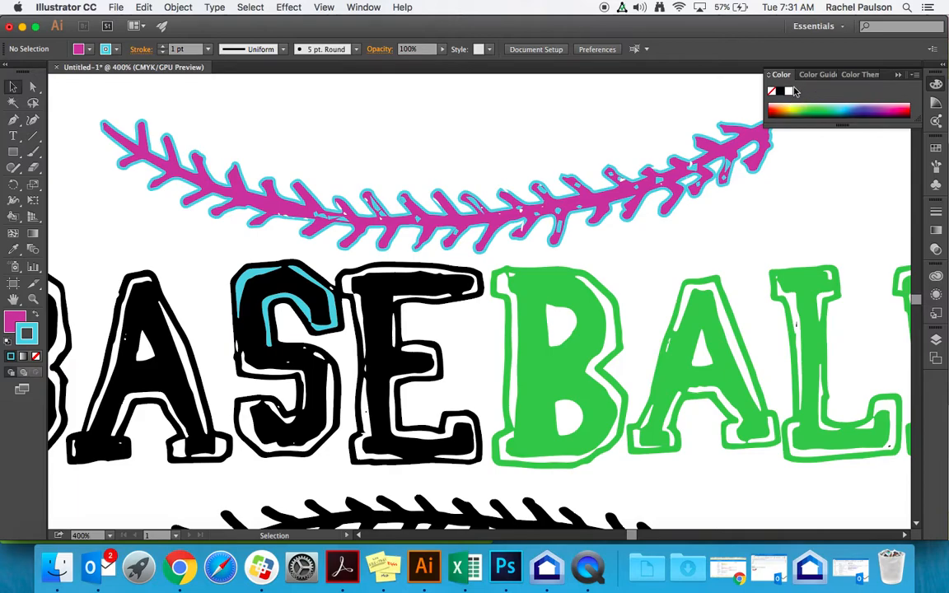
{"action": "left_click", "coordinate": [933, 150]}
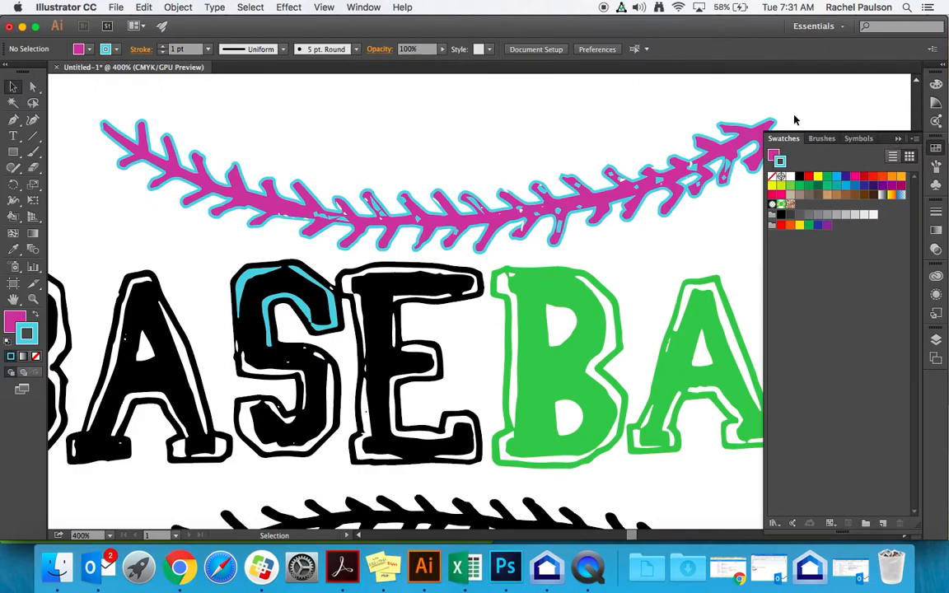
Check which color mode the document uses.
{"action": "left_click", "coordinate": [120, 6]}
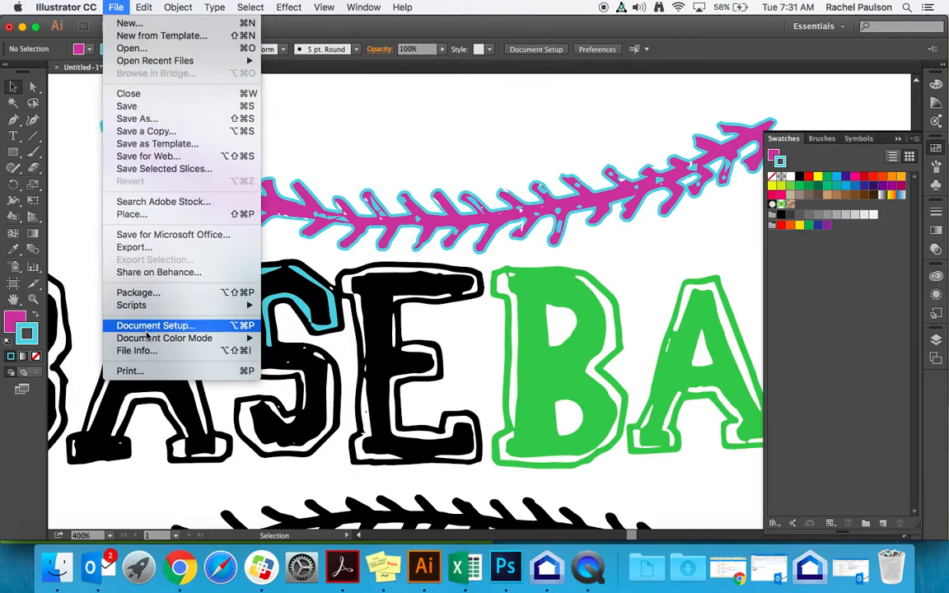
{"action": "mouse_move", "coordinate": [149, 342]}
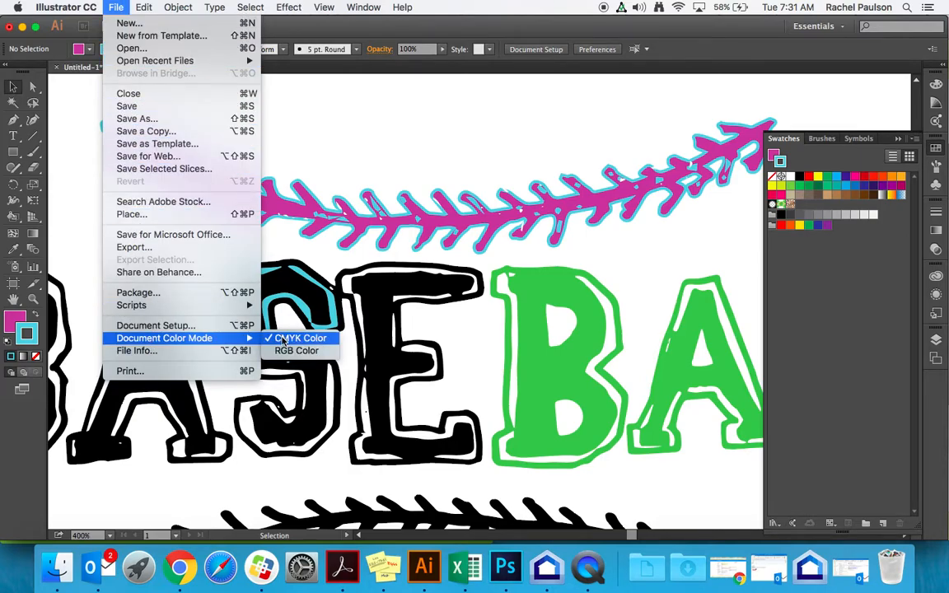
{"action": "left_click", "coordinate": [359, 111]}
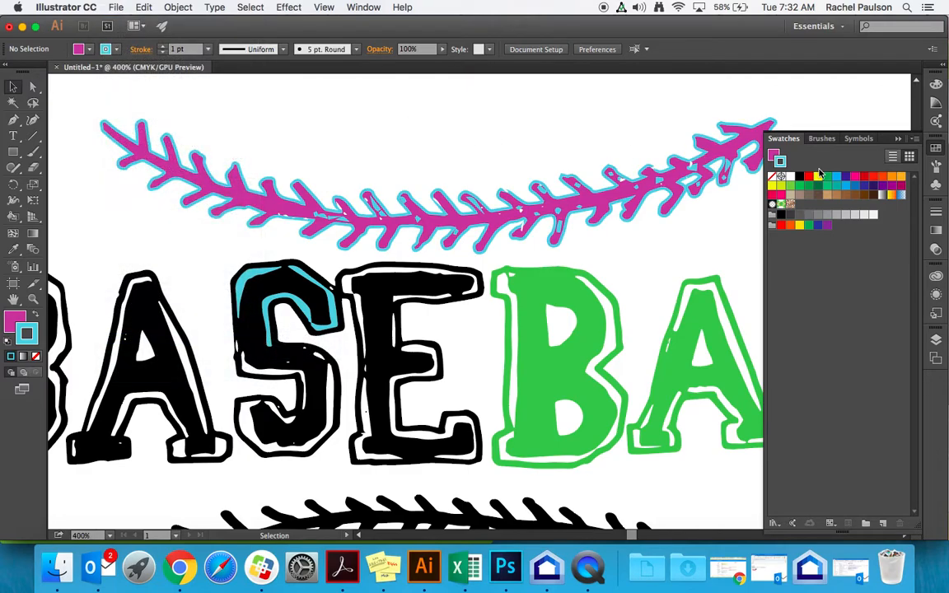
Open the Earthtone swatch library.
{"action": "left_click", "coordinate": [789, 145]}
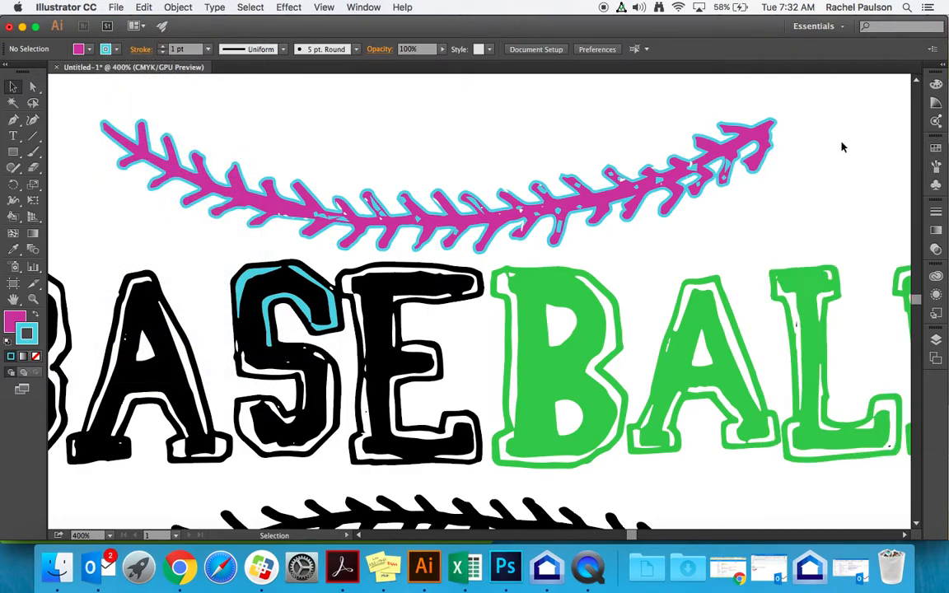
{"action": "left_click", "coordinate": [937, 147]}
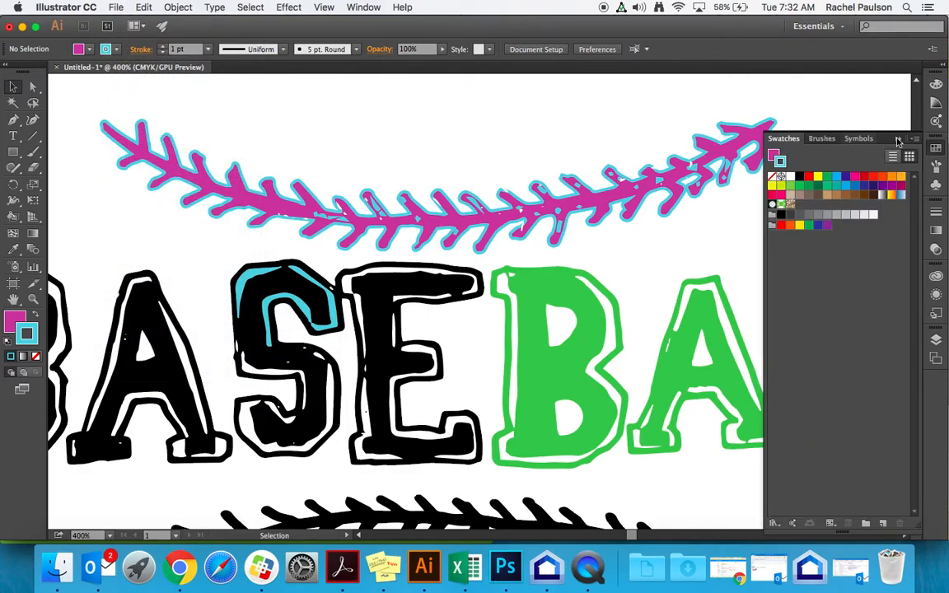
{"action": "left_click", "coordinate": [916, 139]}
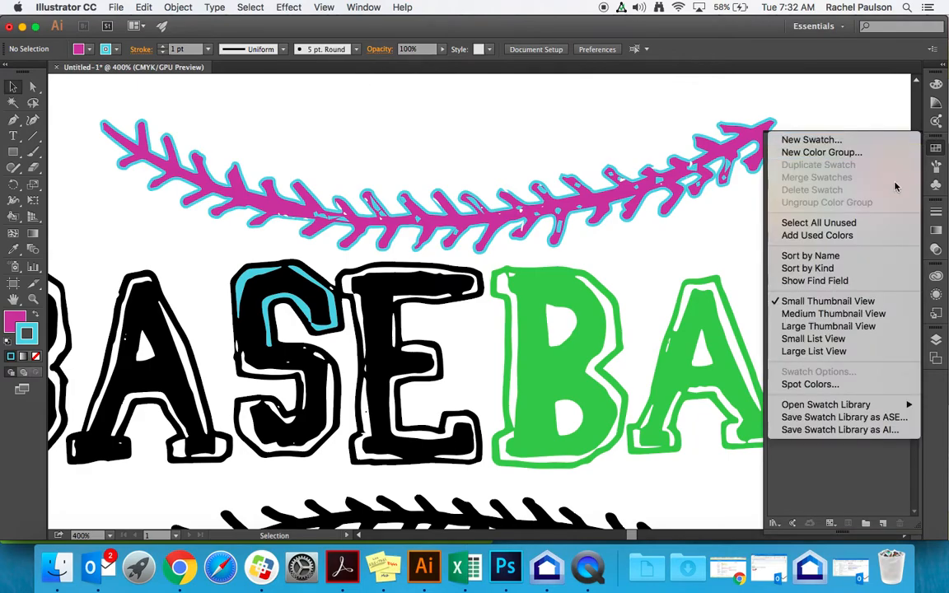
{"action": "mouse_move", "coordinate": [859, 406]}
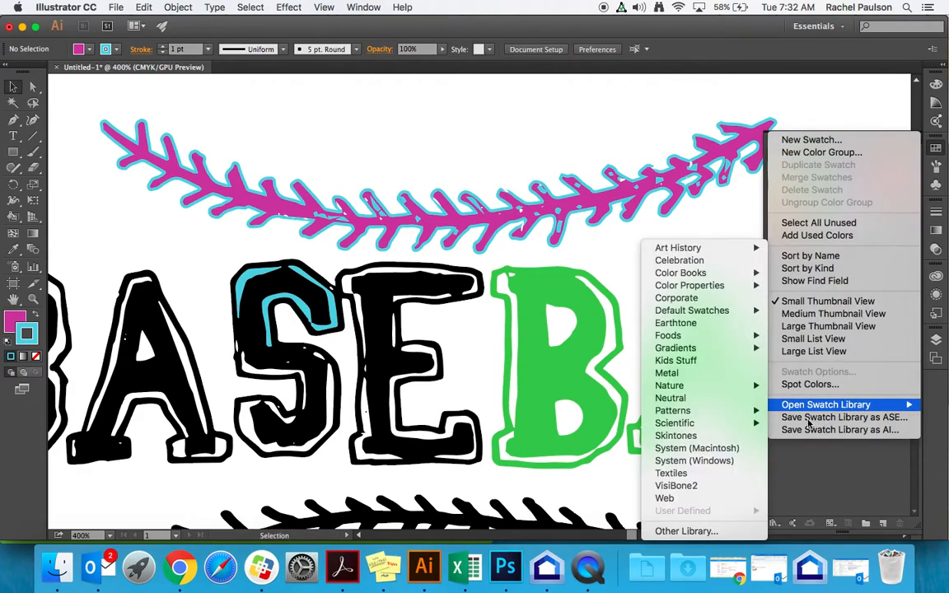
{"action": "mouse_move", "coordinate": [737, 409]}
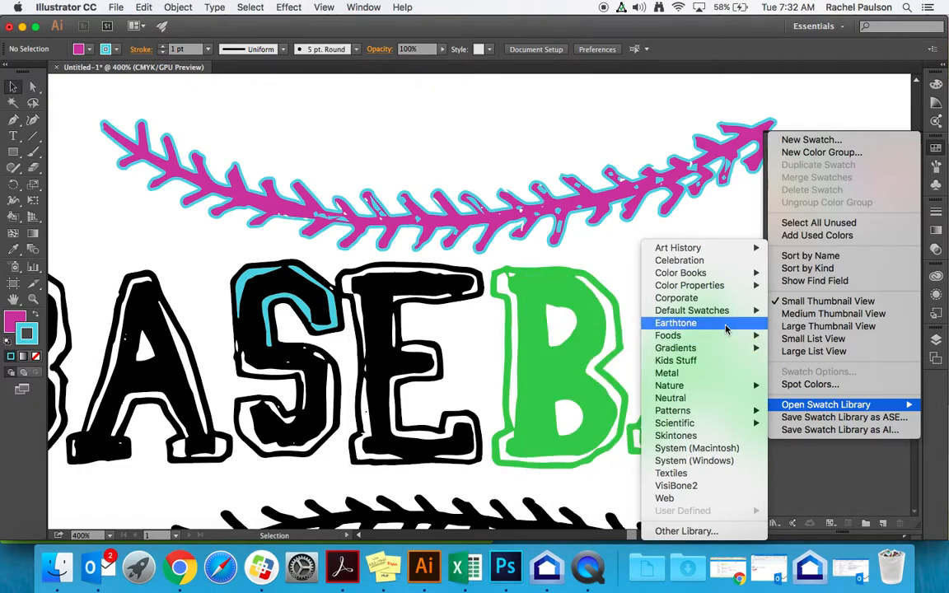
{"action": "left_click", "coordinate": [725, 325]}
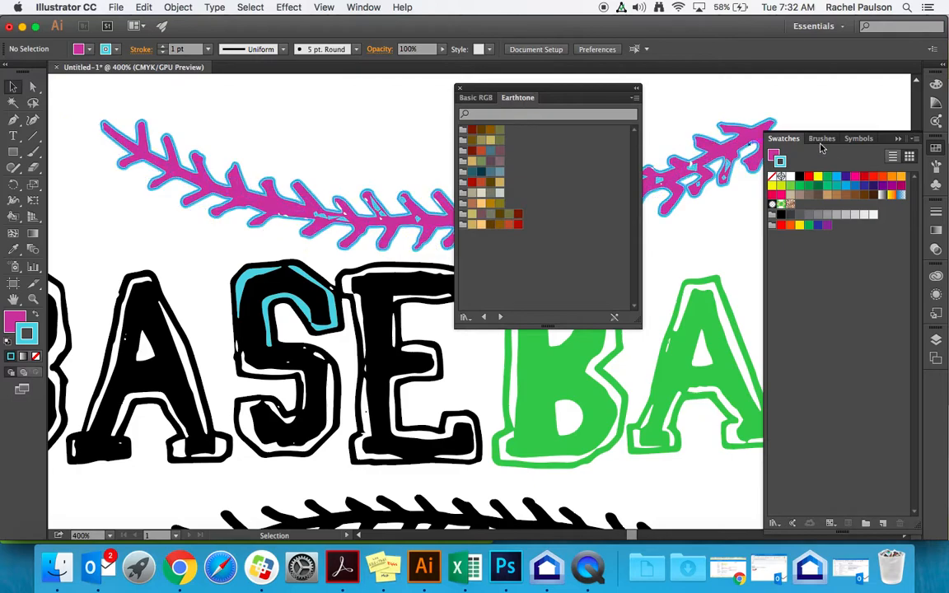
Open the Basic RGB default swatch library and move the floating libraries clear of the upper stitching arc.
{"action": "left_click", "coordinate": [913, 139]}
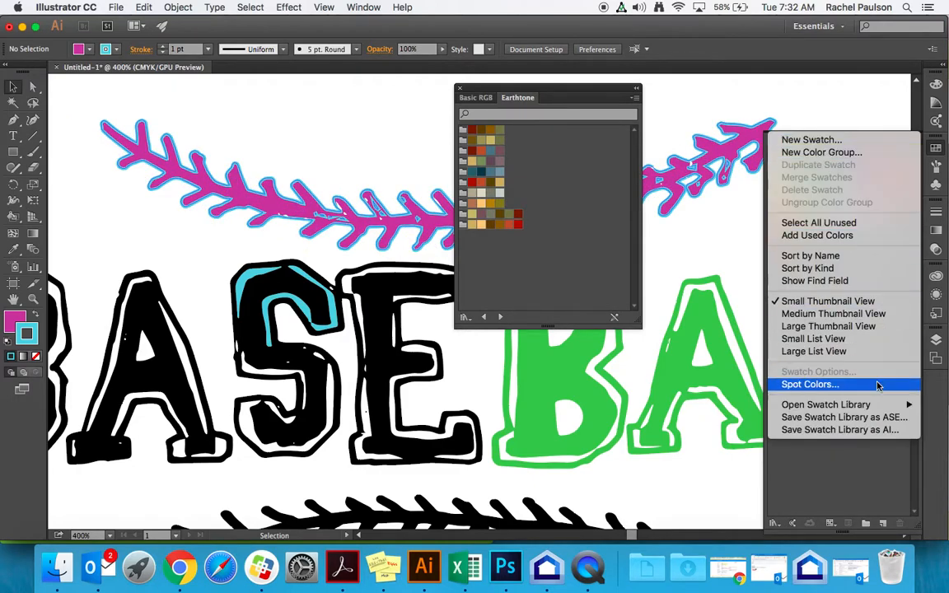
{"action": "mouse_move", "coordinate": [876, 406]}
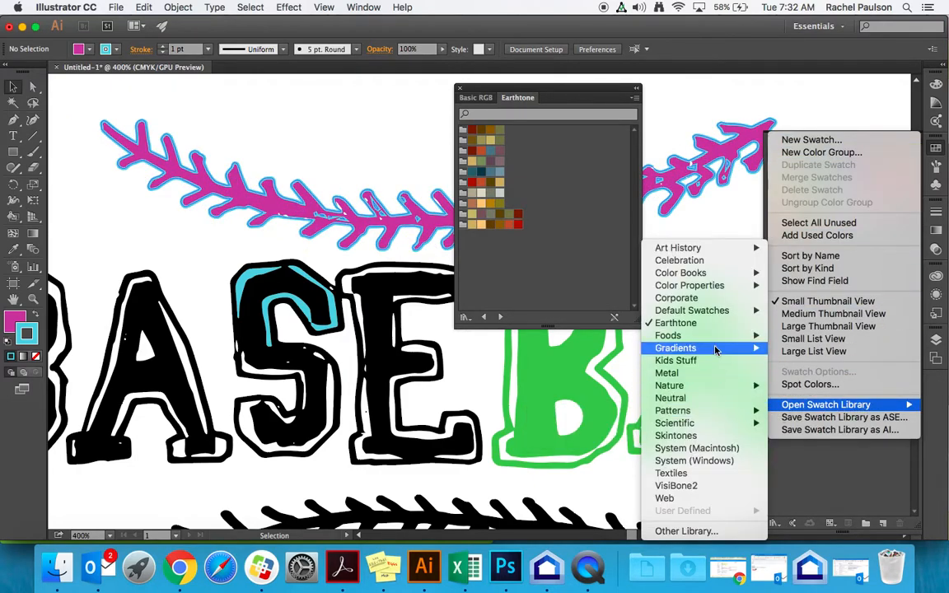
{"action": "mouse_move", "coordinate": [714, 316]}
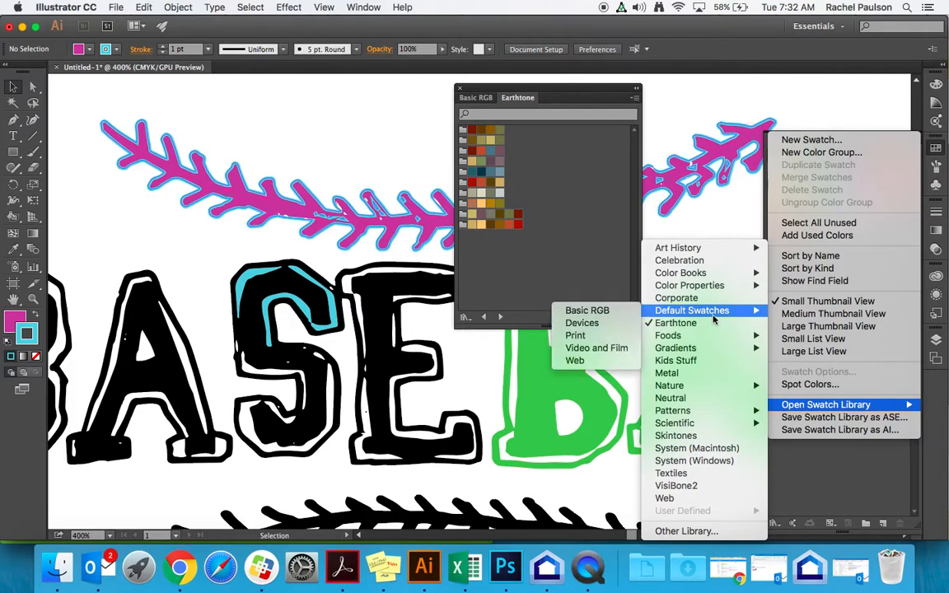
{"action": "left_click", "coordinate": [613, 313]}
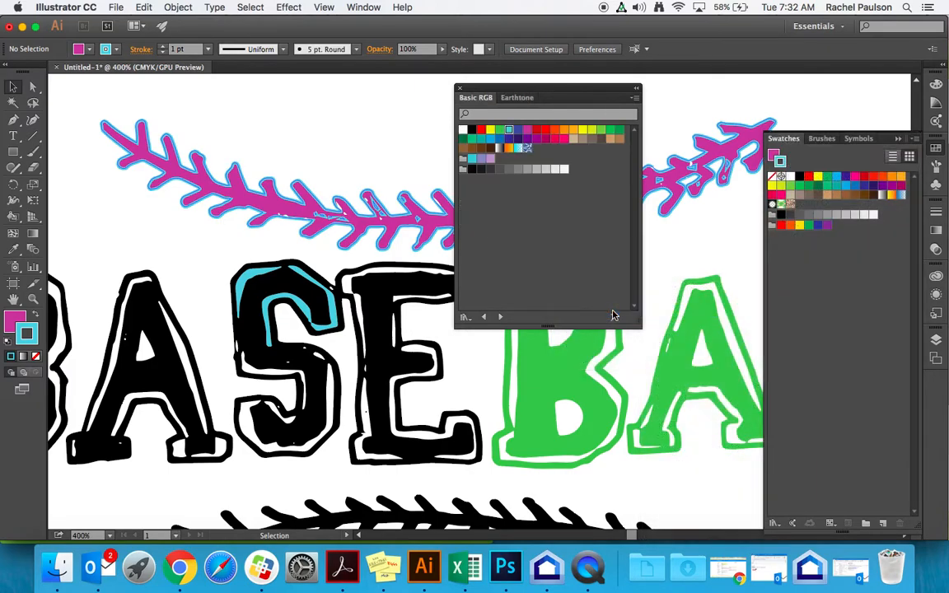
{"action": "left_click", "coordinate": [499, 98]}
{"action": "left_click_drag", "start_coordinate": [475, 99], "coordinate": [736, 261]}
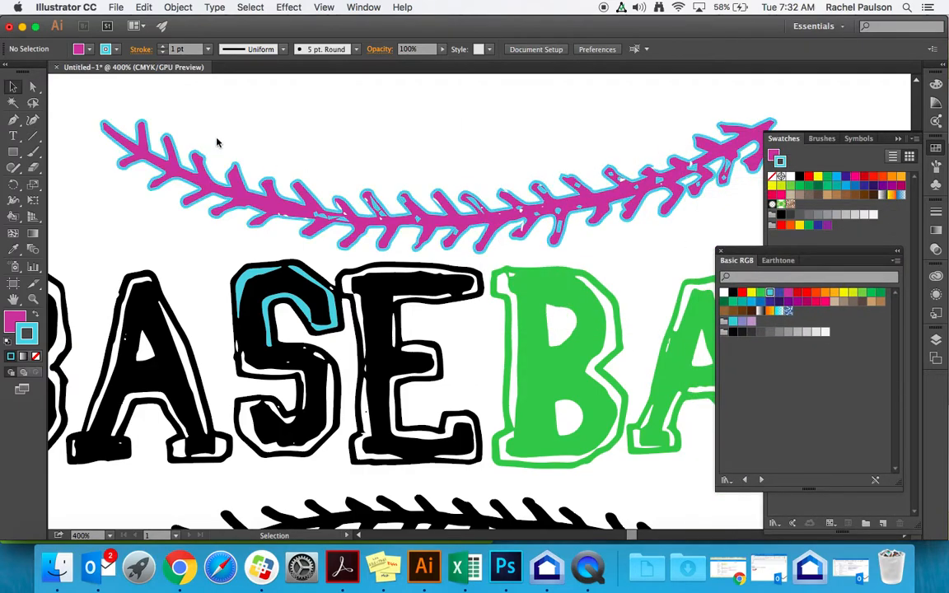
Make the fill color active and show the whole artboard at 66.67%.
{"action": "left_click", "coordinate": [12, 326]}
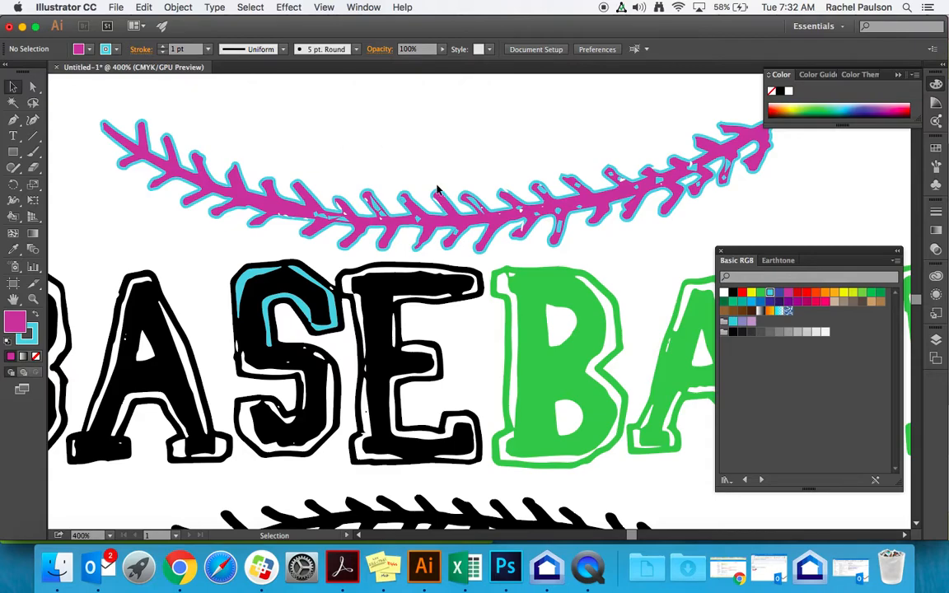
{"action": "key", "text": "super+0"}
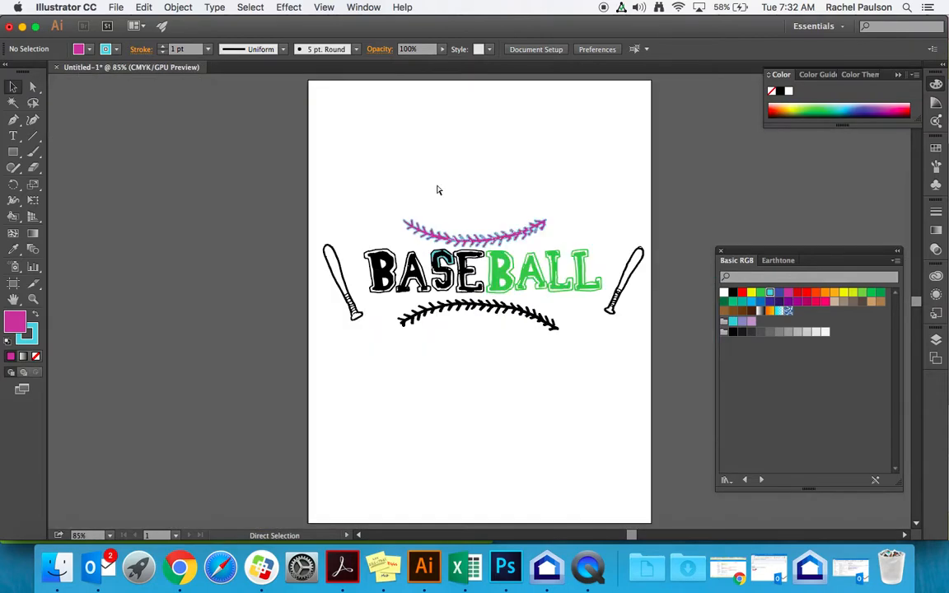
{"action": "key", "text": "super+minus"}
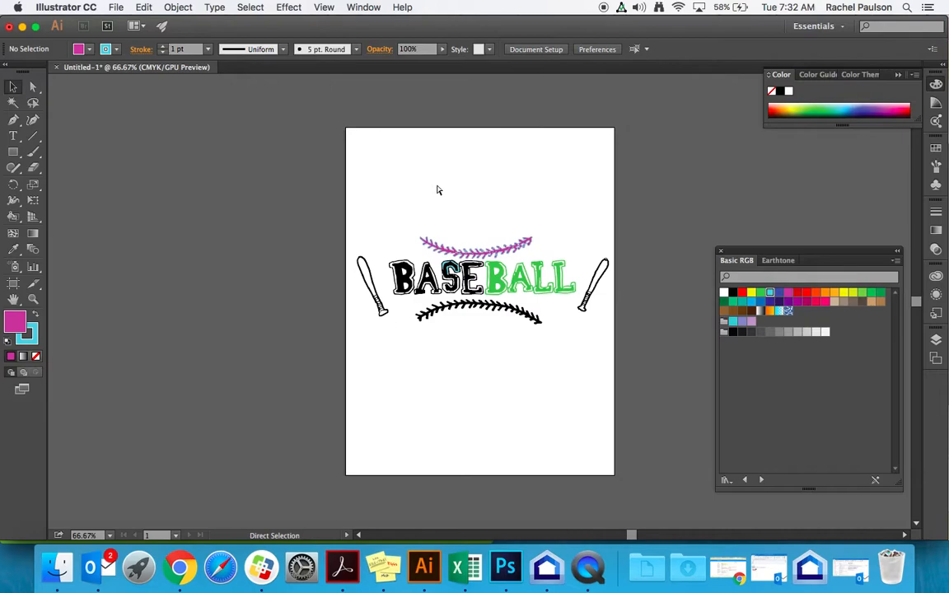
Start exporting the baseball artwork, keeping Downloads as the destination folder.
{"action": "key", "text": "super+equal"}
{"action": "key", "text": "super+equal"}
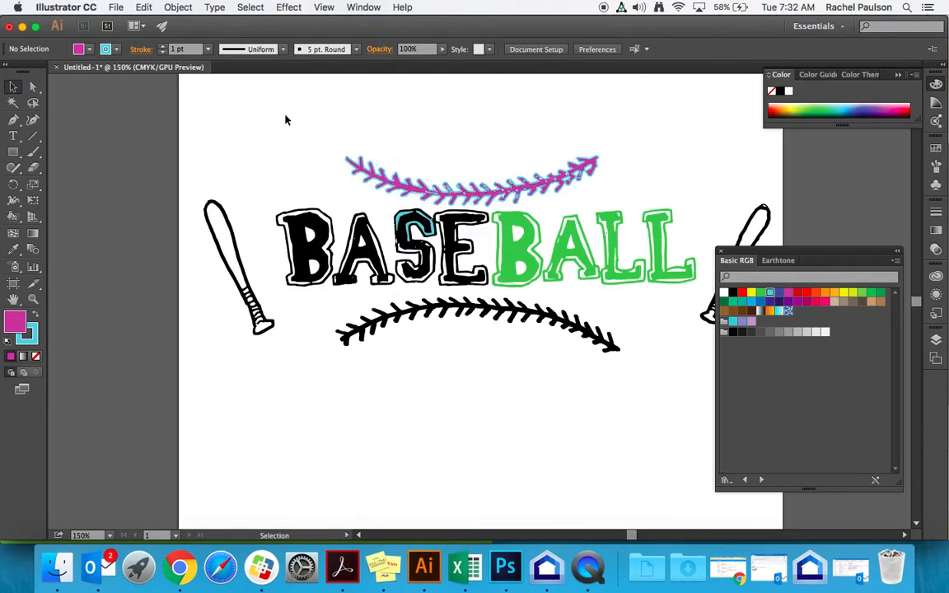
{"action": "left_click", "coordinate": [115, 7]}
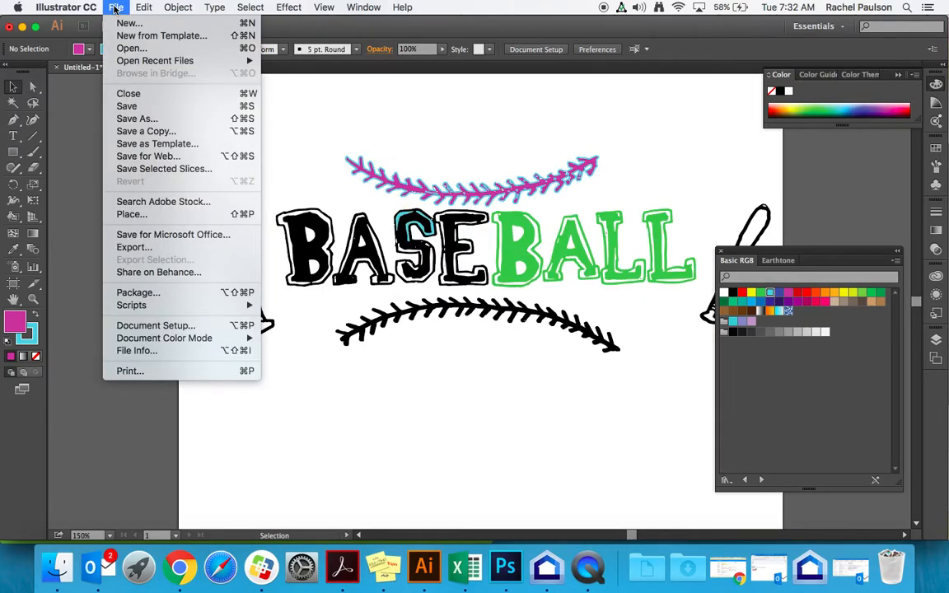
{"action": "left_click", "coordinate": [145, 248]}
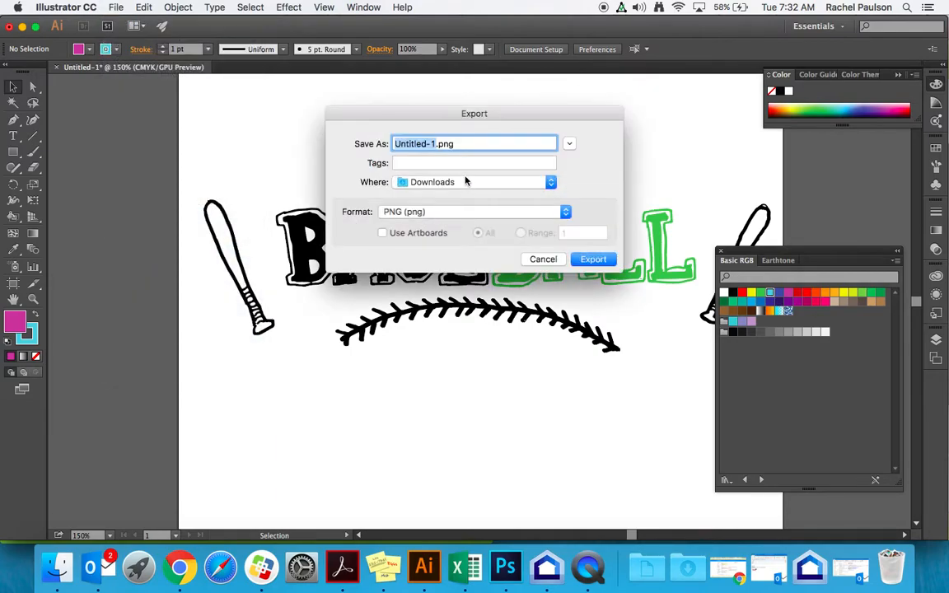
{"action": "left_click", "coordinate": [462, 183]}
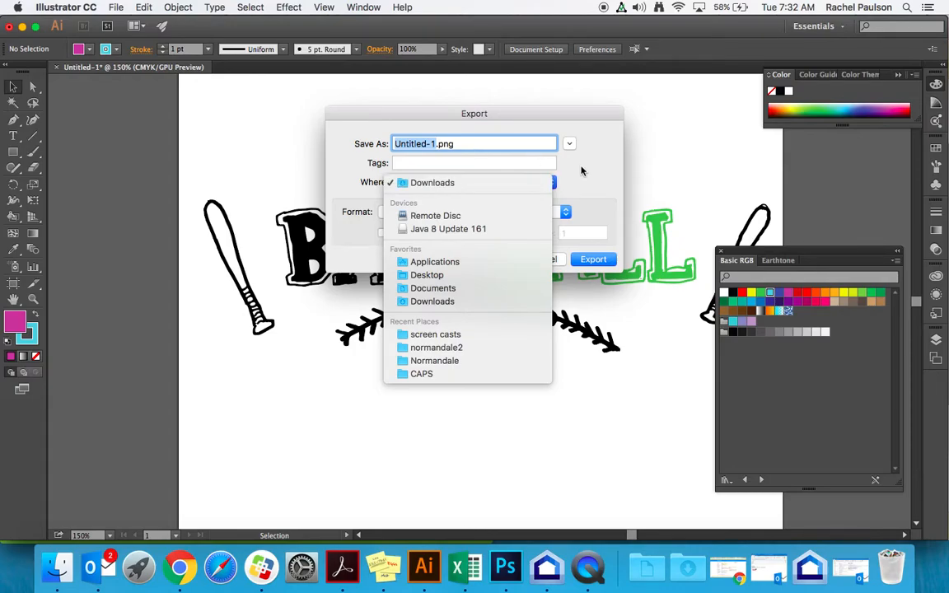
{"action": "left_click", "coordinate": [459, 182]}
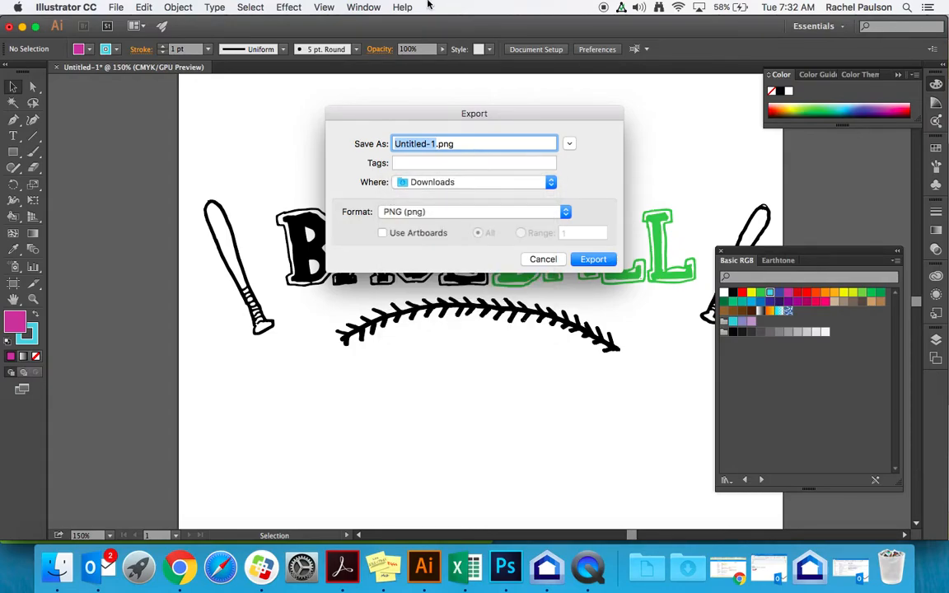
Name the export file with the author's first initial and surname followed by "handrdrawn".
{"action": "type", "text": "rpawu"}
{"action": "key", "text": "BackSpace"}
{"action": "key", "text": "BackSpace"}
{"action": "type", "text": "a"}
{"action": "key", "text": "BackSpace"}
{"action": "type", "text": "ulsonhandrdra"}
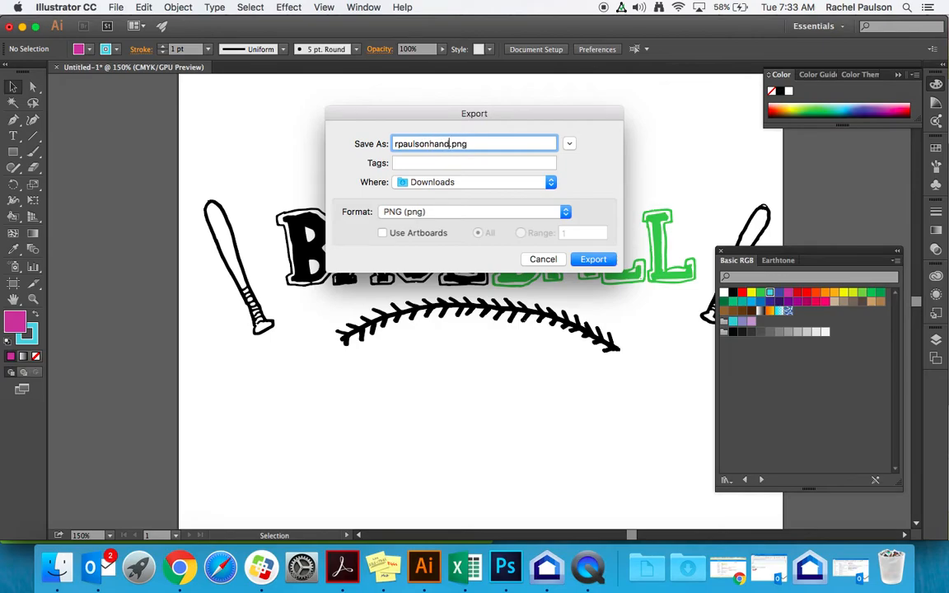
{"action": "type", "text": "wn"}
Set the export format to JPEG (jpg), and cancel the export.
{"action": "left_click", "coordinate": [413, 212]}
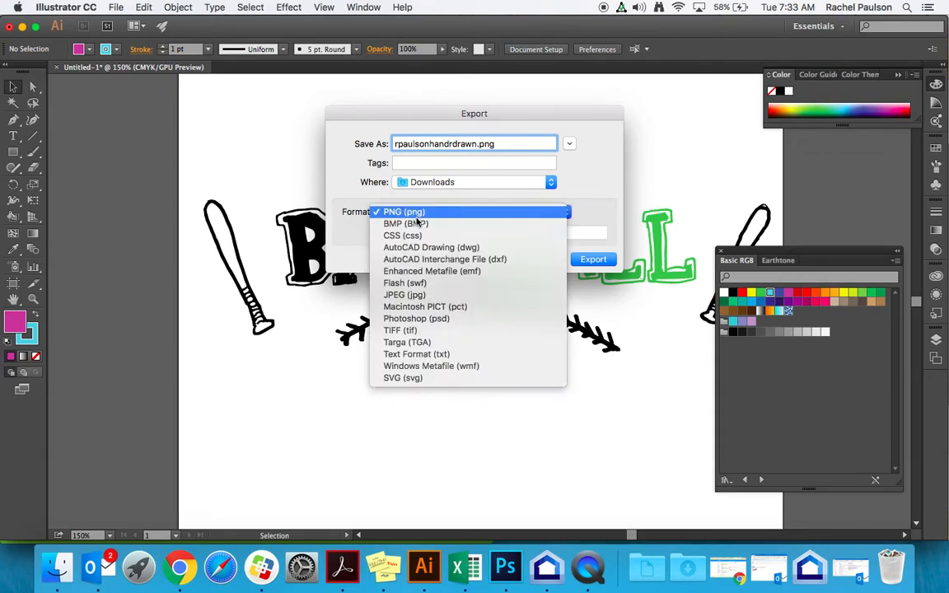
{"action": "left_click", "coordinate": [416, 295]}
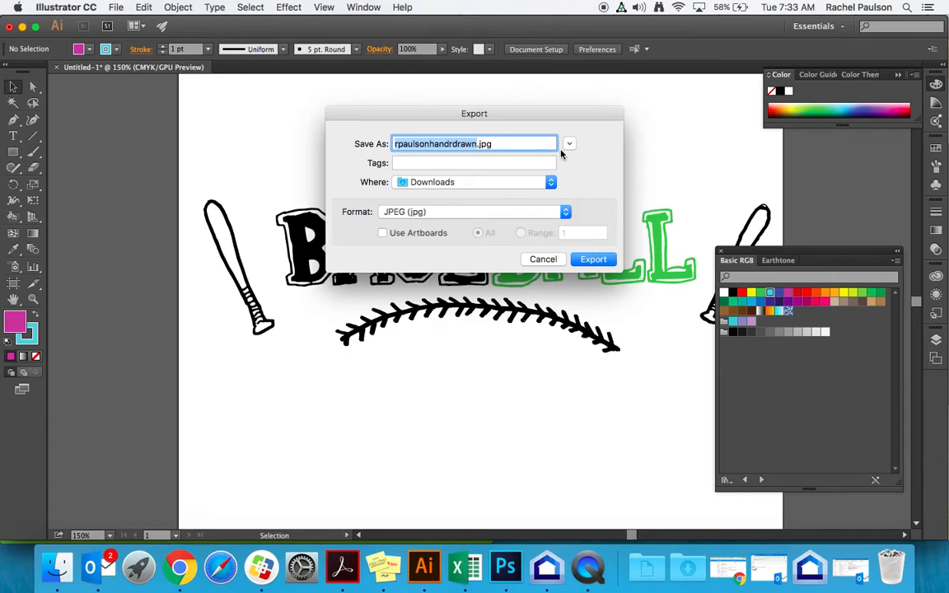
{"action": "left_click", "coordinate": [544, 259]}
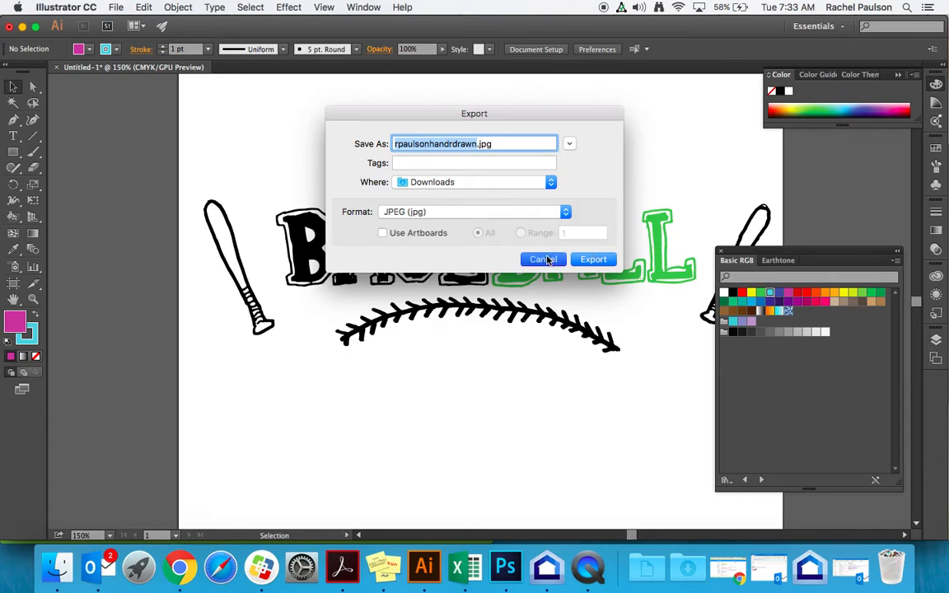